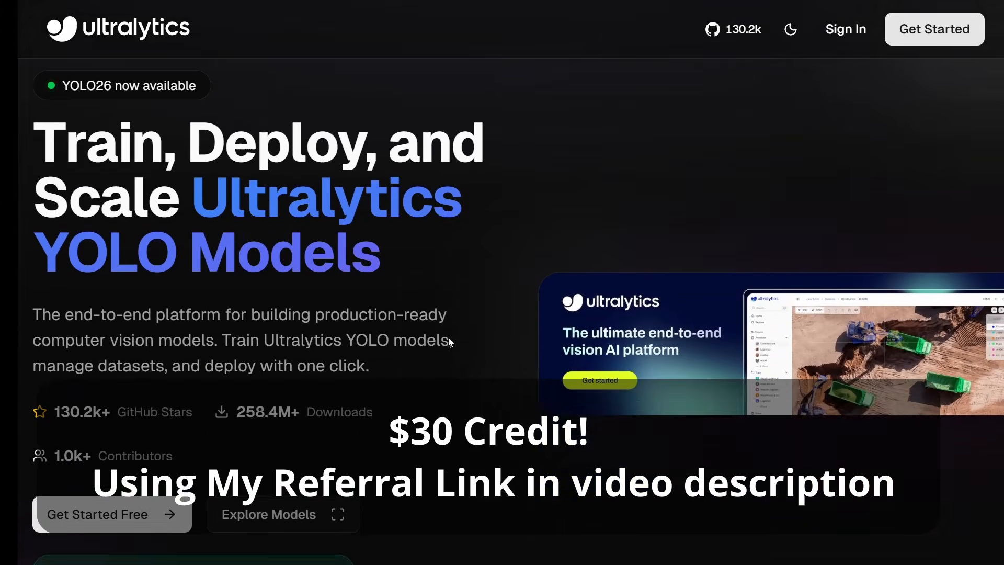
- Open the Ultralytics platform and create a new private detection dataset from the video tennis-ball-3.mp4
{"action": "scroll", "coordinate": [448, 341], "scroll_direction": "down", "scroll_amount": 5}
{"action": "left_click", "coordinate": [115, 279]}
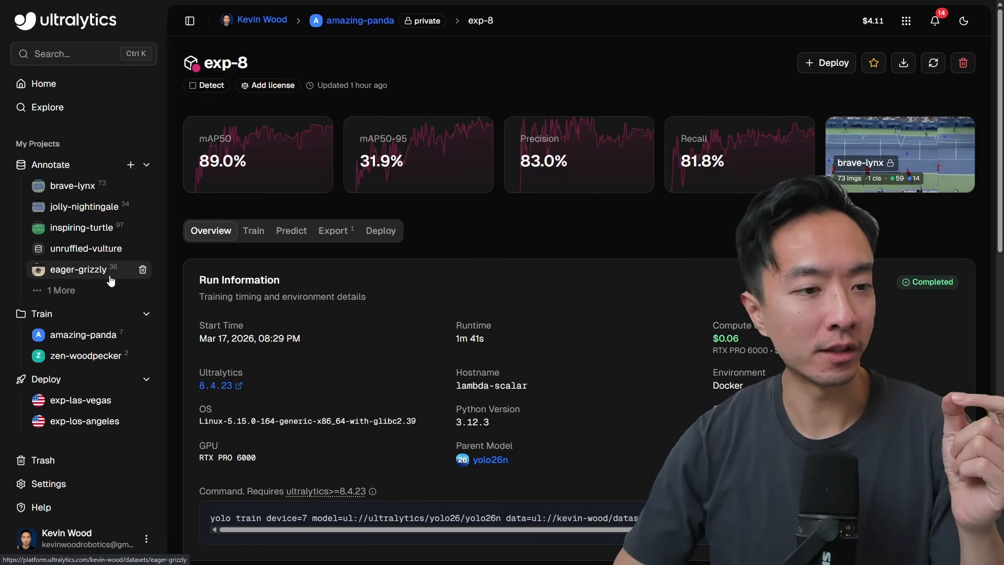
{"action": "left_click", "coordinate": [131, 164]}
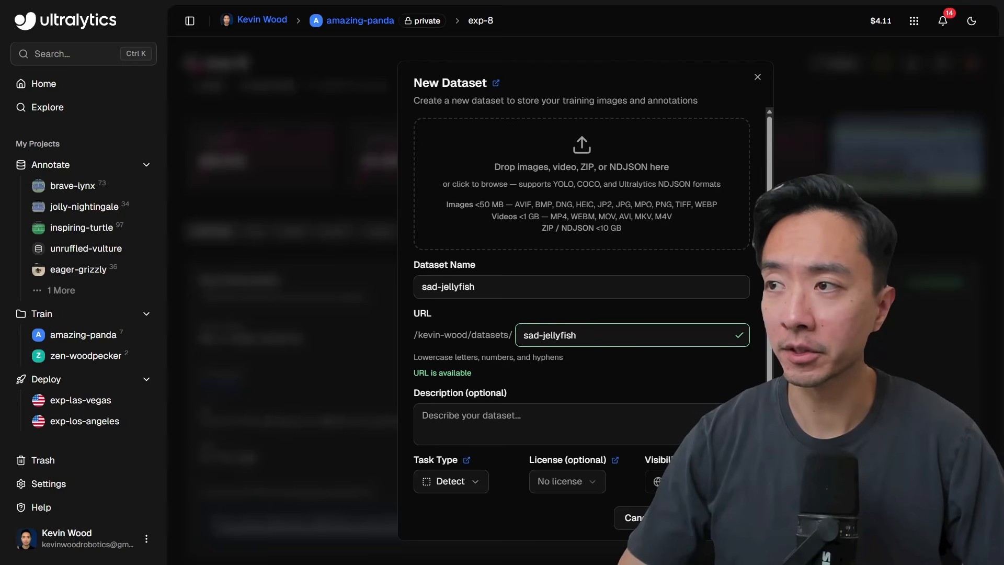
{"action": "left_click_drag", "start_coordinate": [857, 335], "coordinate": [571, 163]}
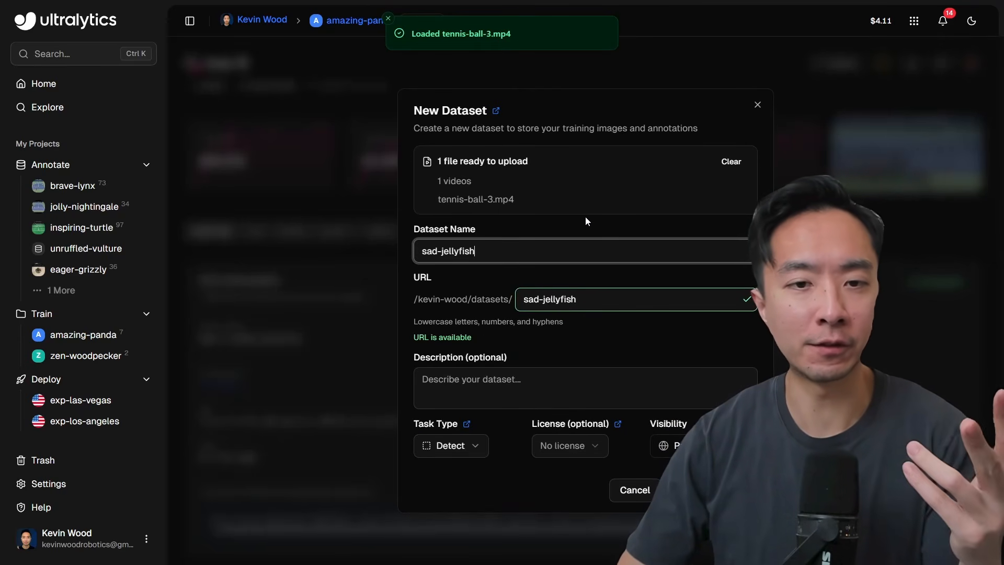
{"action": "left_click", "coordinate": [448, 246]}
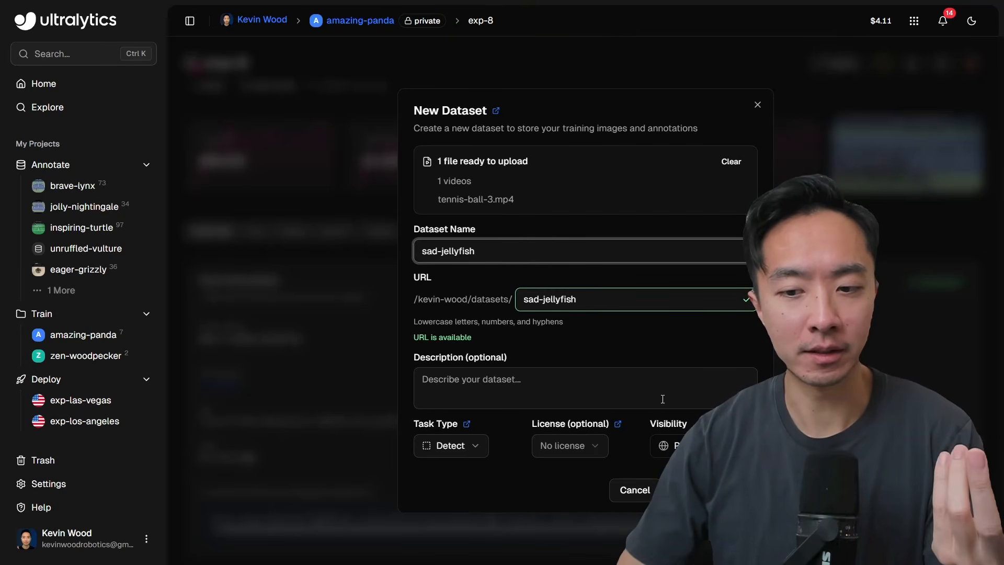
{"action": "left_click", "coordinate": [700, 446]}
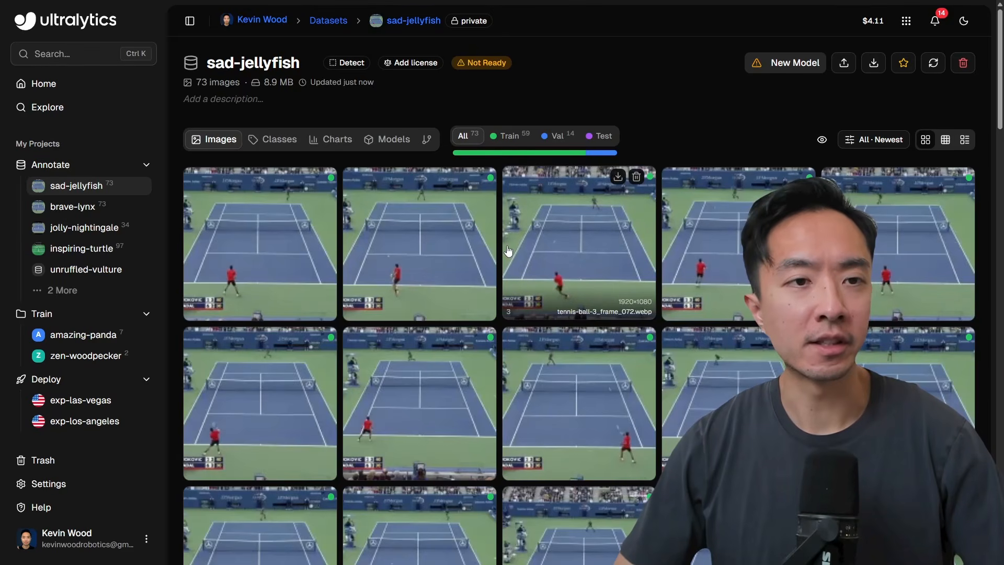
- Draw a bounding box of about 14×18 pixels around the tennis ball in the dataset's second frame, tennis-ball-3_frame_019
{"action": "scroll", "coordinate": [508, 251], "scroll_direction": "down", "scroll_amount": 6}
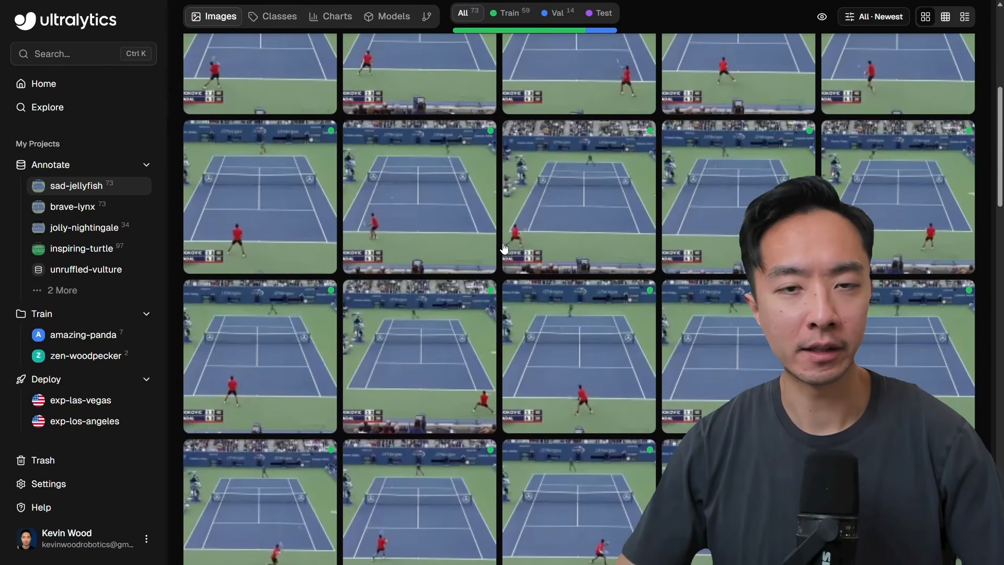
{"action": "scroll", "coordinate": [504, 249], "scroll_direction": "up", "scroll_amount": 6}
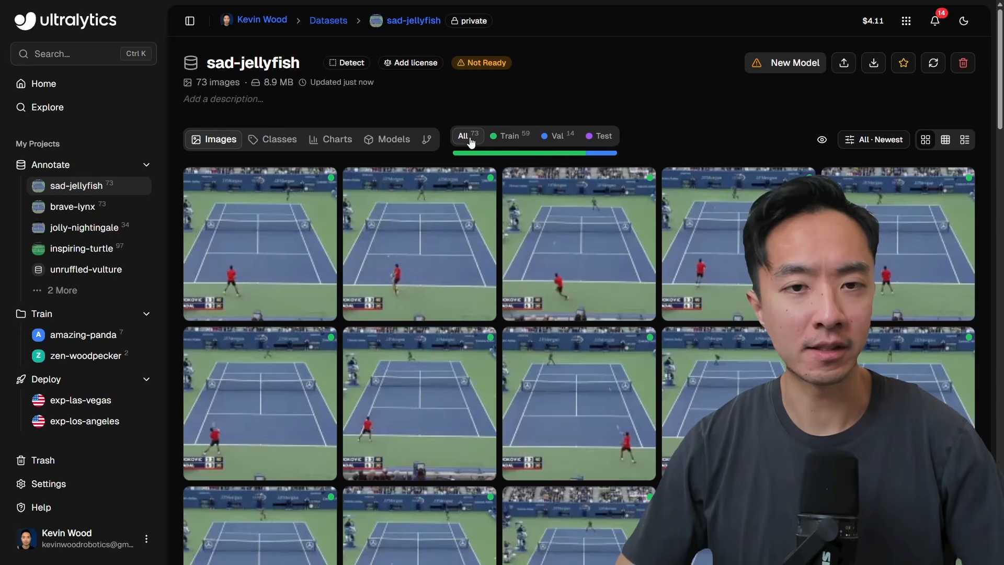
{"action": "left_click", "coordinate": [280, 213]}
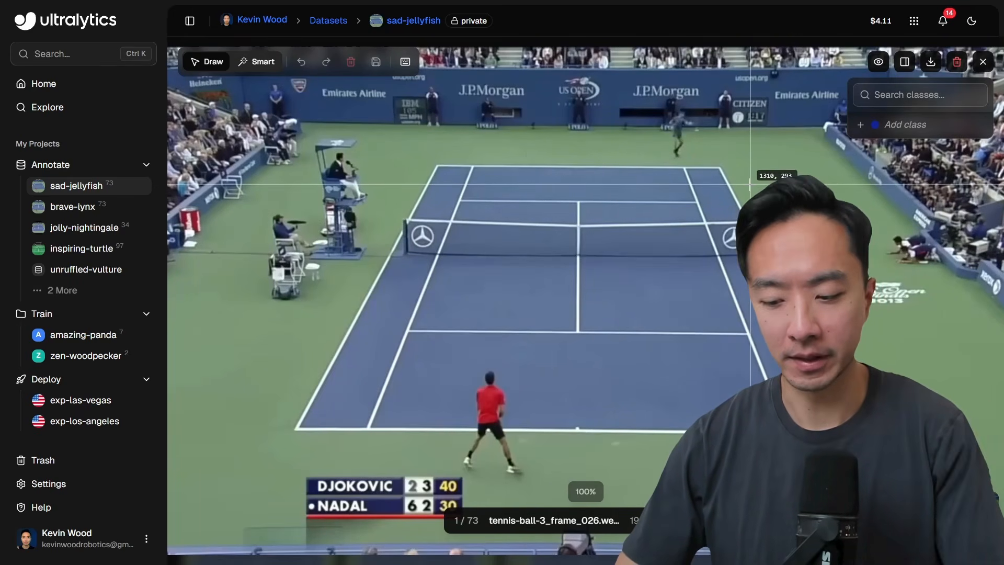
{"action": "key", "text": "Right"}
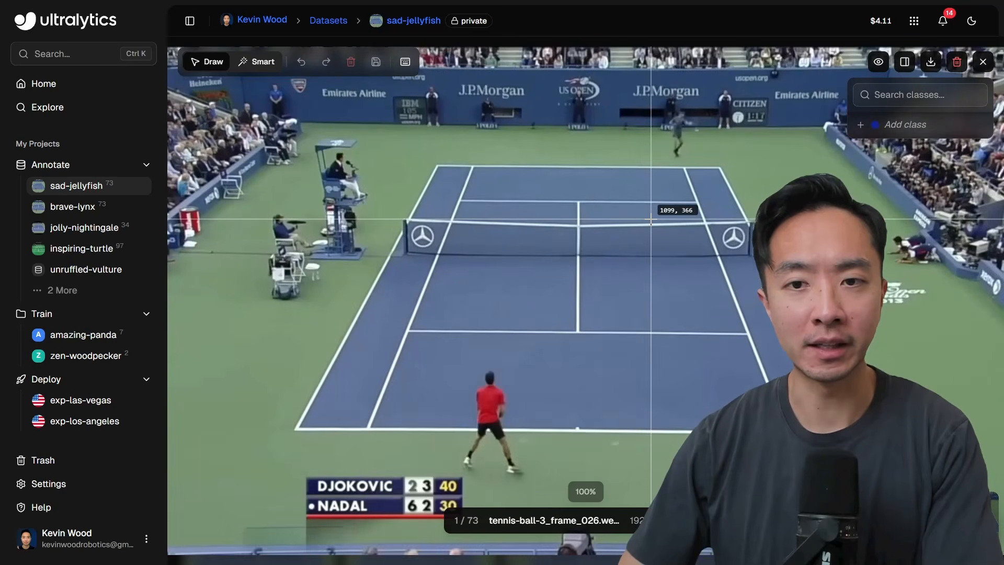
{"action": "key", "text": "Left"}
{"action": "key", "text": "Right"}
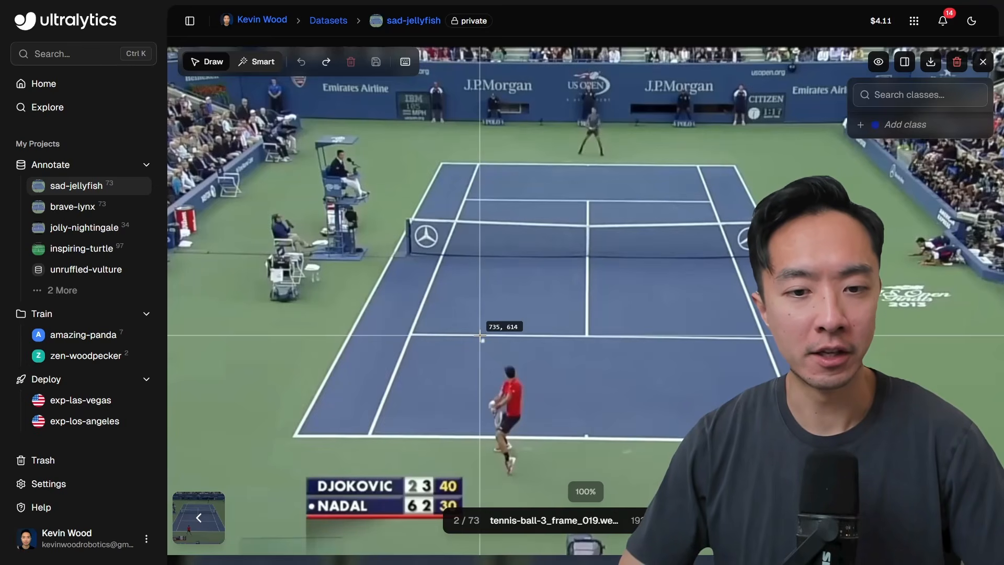
{"action": "left_click_drag", "start_coordinate": [480, 335], "coordinate": [486, 343]}
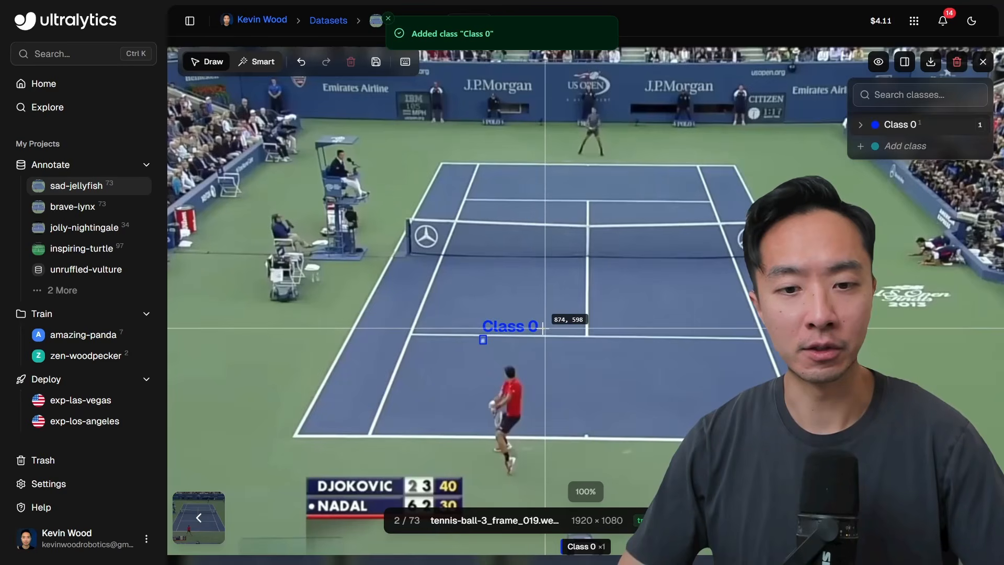
- Rename the class of the new bounding box to ball
{"action": "left_click", "coordinate": [902, 131]}
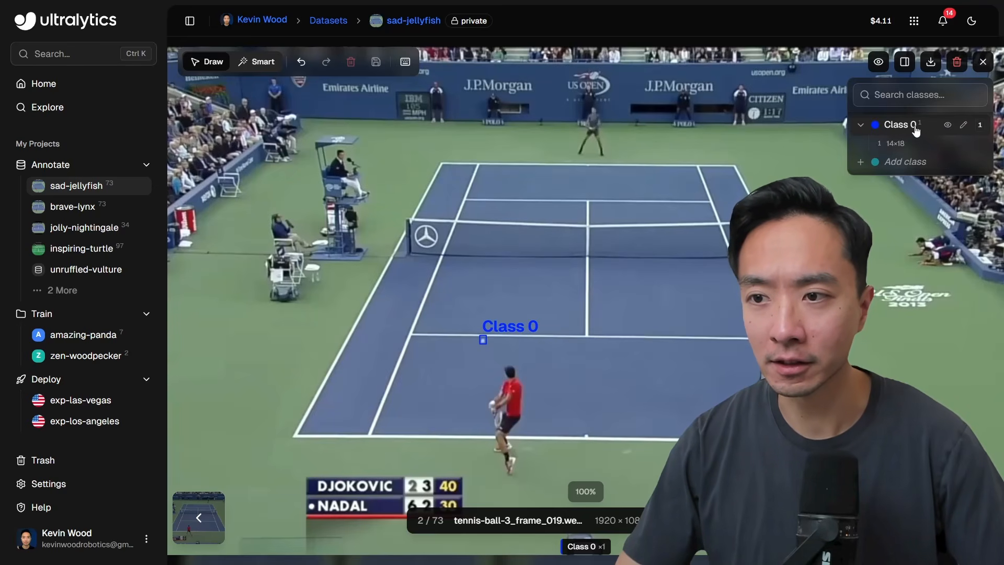
{"action": "left_click", "coordinate": [964, 124]}
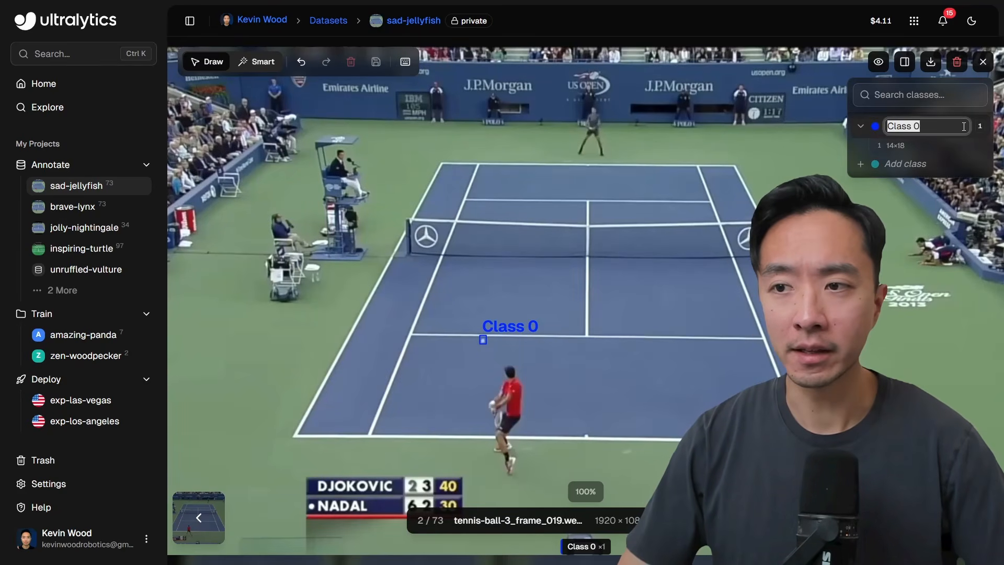
{"action": "type", "text": "ball"}
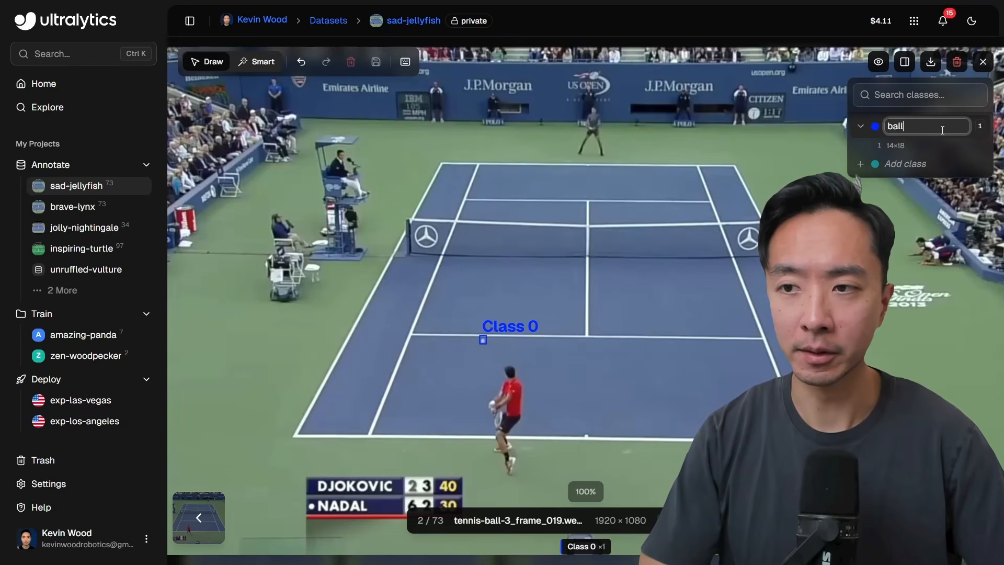
{"action": "key", "text": "Return"}
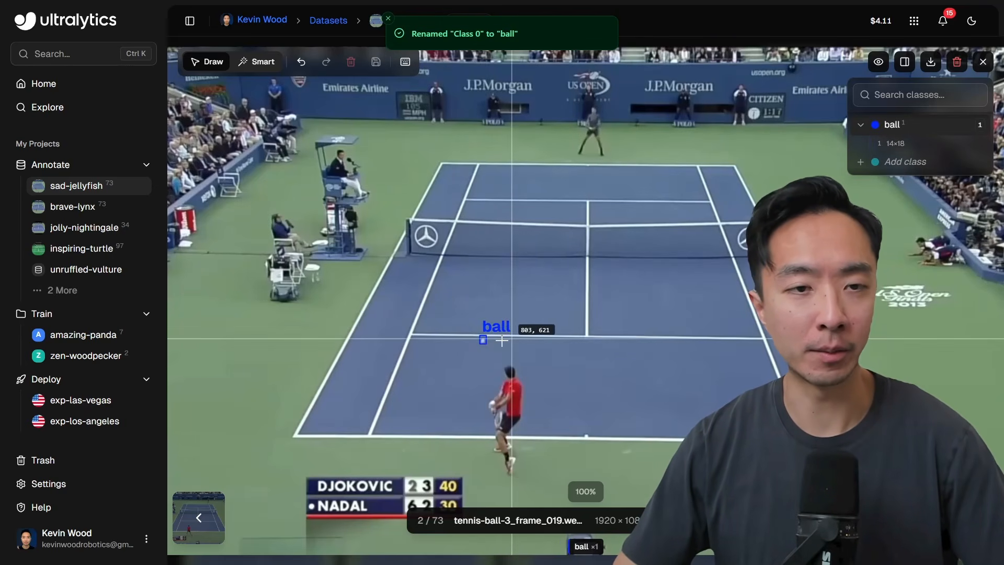
- Go forward to image 12 of 73, examining each frame for a visible tennis ball
{"action": "key", "text": "Right"}
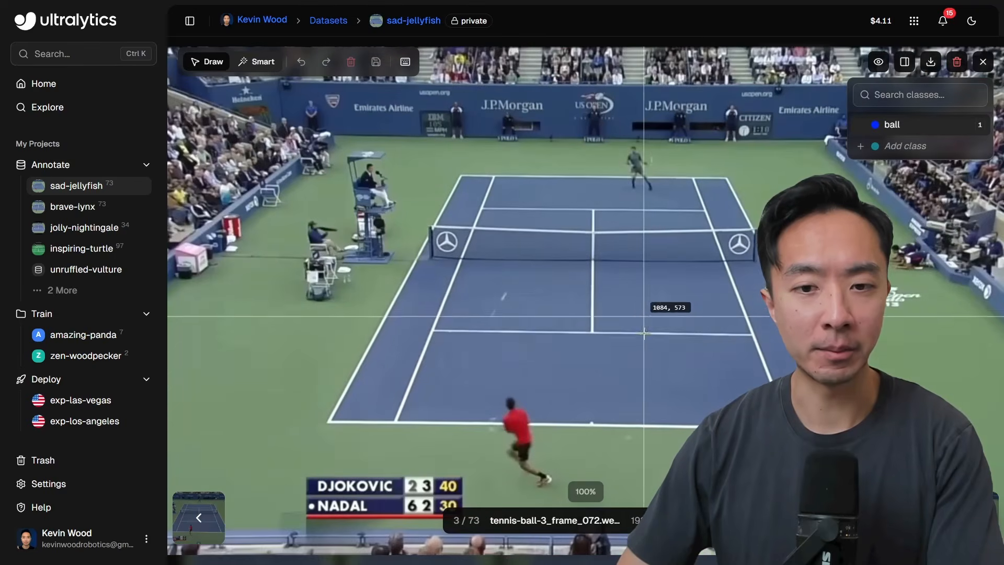
{"action": "key", "text": "Right"}
{"action": "key", "text": "Right"}
{"action": "key", "text": "Right"}
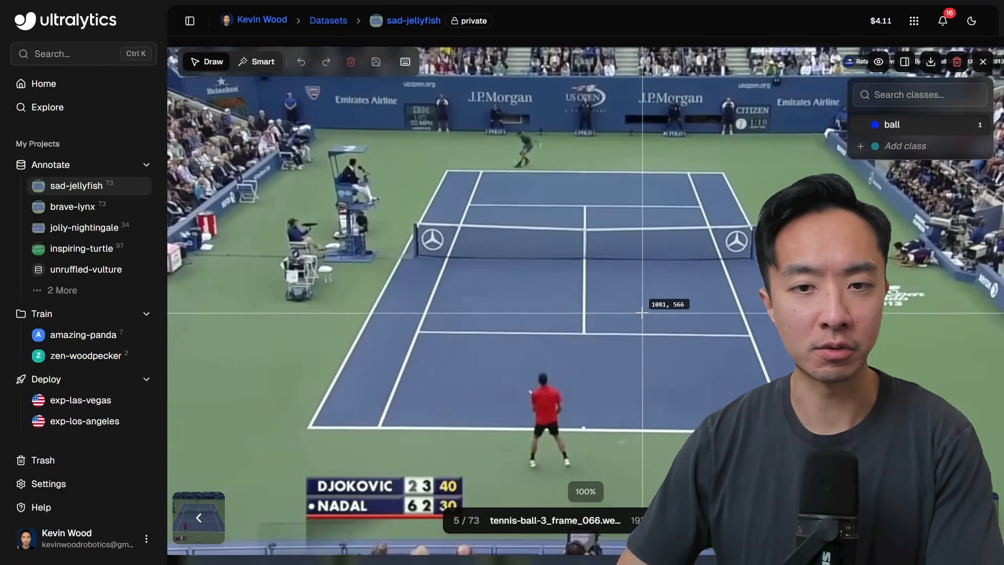
{"action": "key", "text": "Right"}
{"action": "key", "text": "Right"}
{"action": "key", "text": "Right"}
{"action": "key", "text": "Right"}
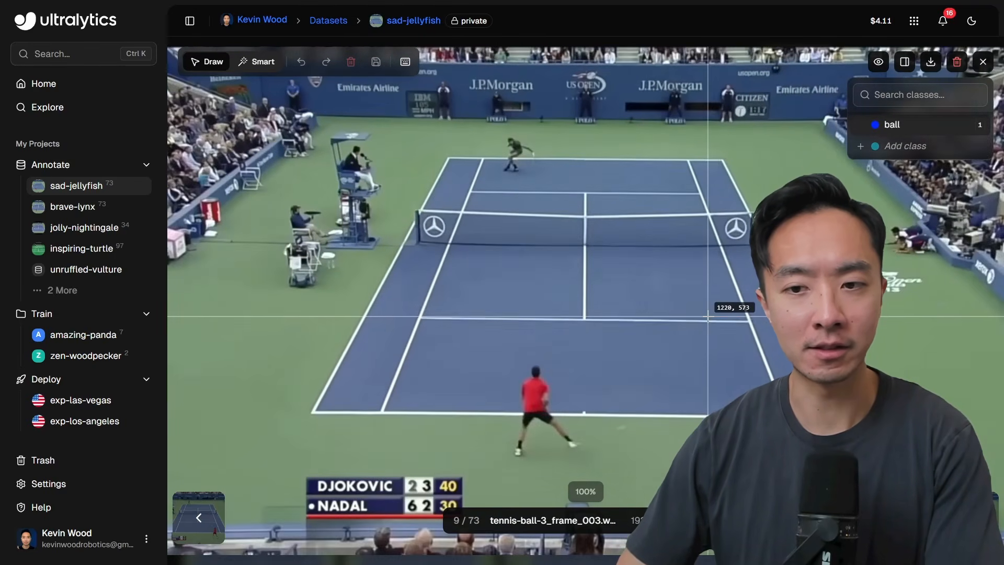
{"action": "key", "text": "Right"}
{"action": "key", "text": "Right"}
{"action": "key", "text": "Left"}
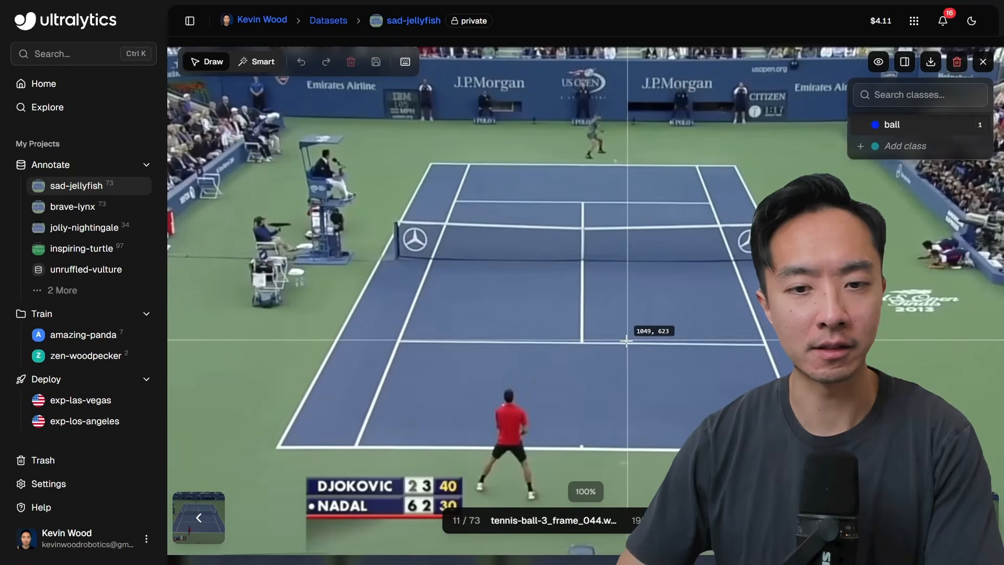
{"action": "key", "text": "Right"}
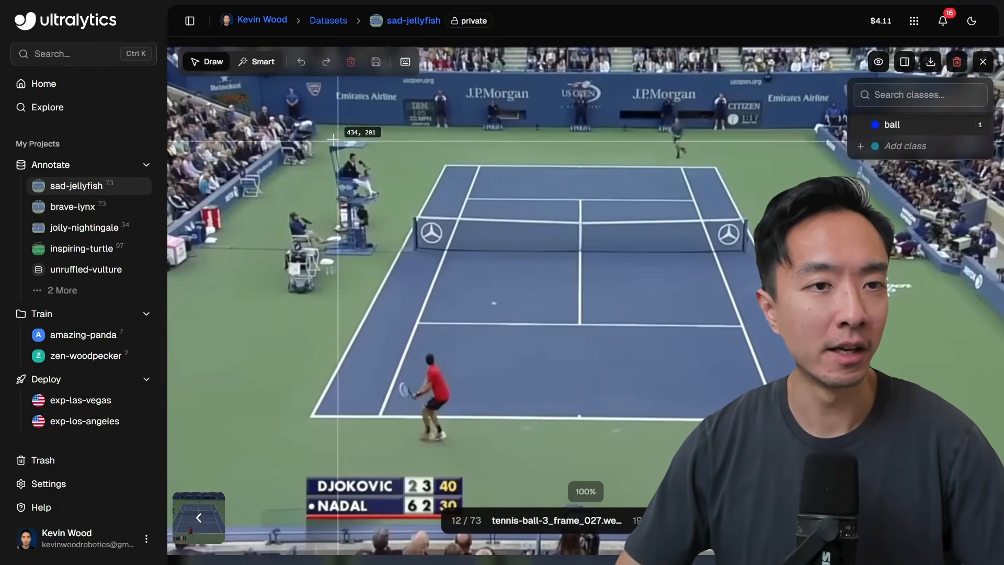
- Annotate the tennis ball in tennis-ball-3_frame_027 with Smart annotation, using the SAM 3 model
{"action": "left_click", "coordinate": [256, 64]}
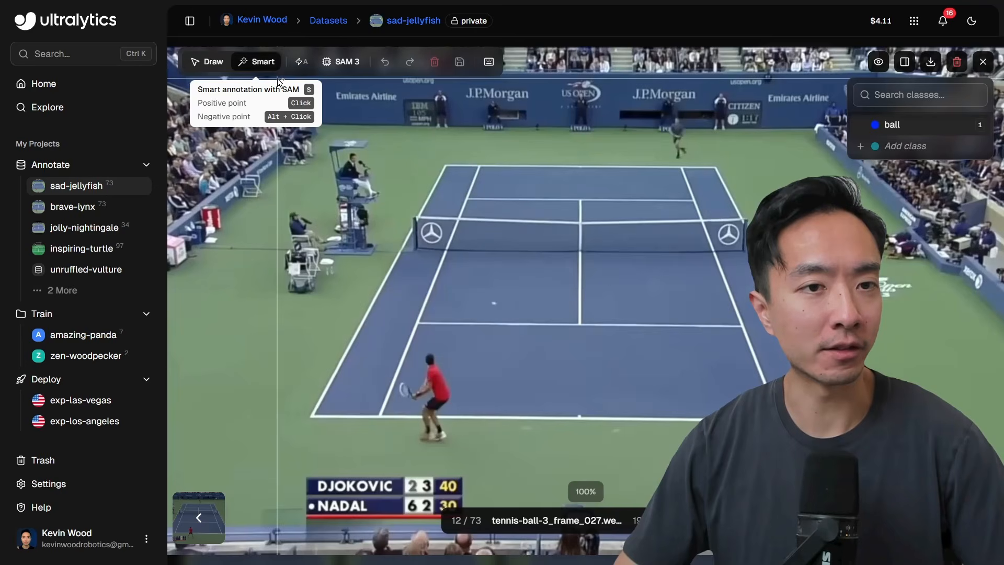
{"action": "left_click", "coordinate": [344, 65]}
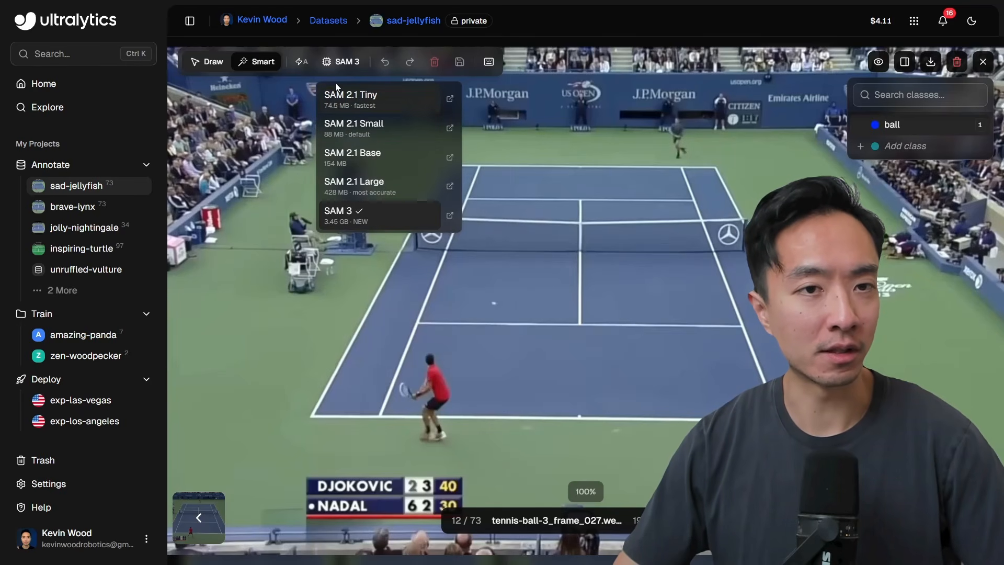
{"action": "left_click", "coordinate": [346, 68]}
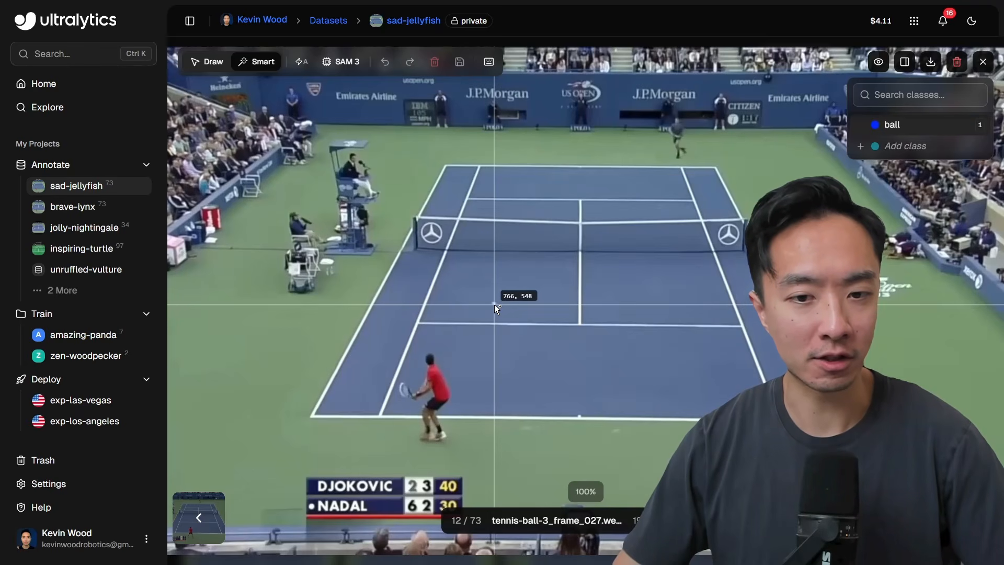
{"action": "left_click", "coordinate": [494, 304]}
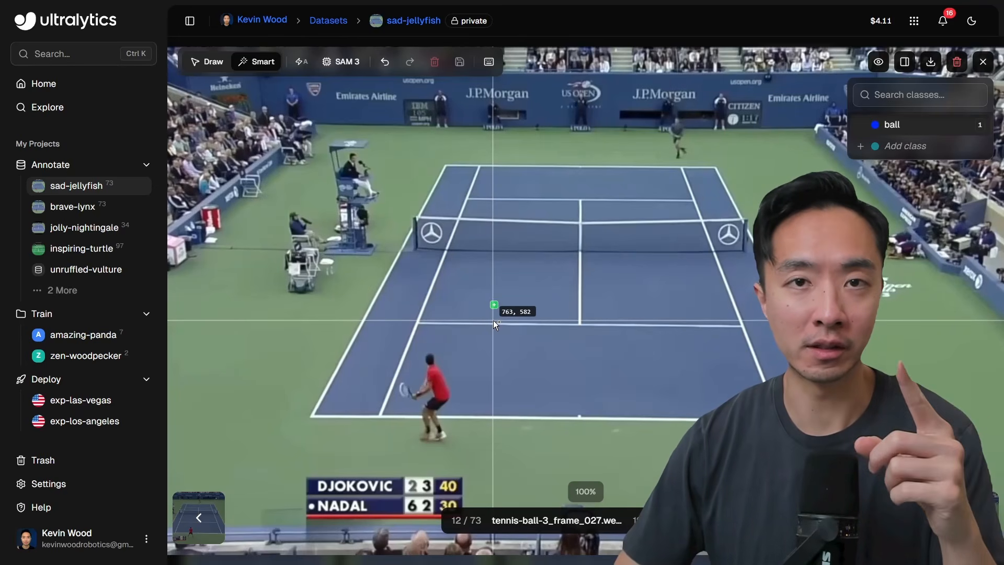
{"action": "key", "text": "Return"}
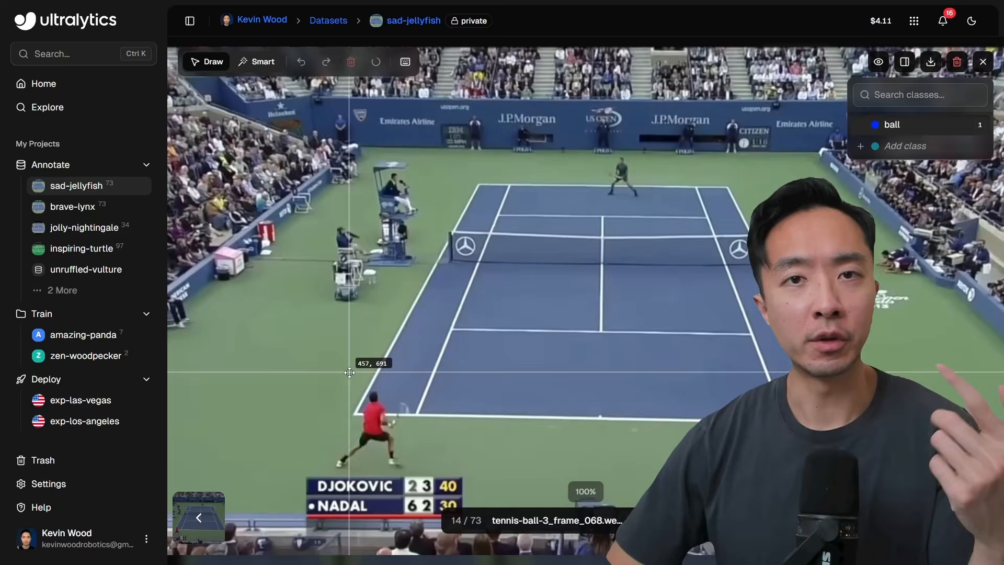
- Browse the following frames up to image 26 of 73 to examine where the ball needs labeling
{"action": "key", "text": "Right"}
{"action": "key", "text": "Right"}
{"action": "key", "text": "Right"}
{"action": "key", "text": "Right"}
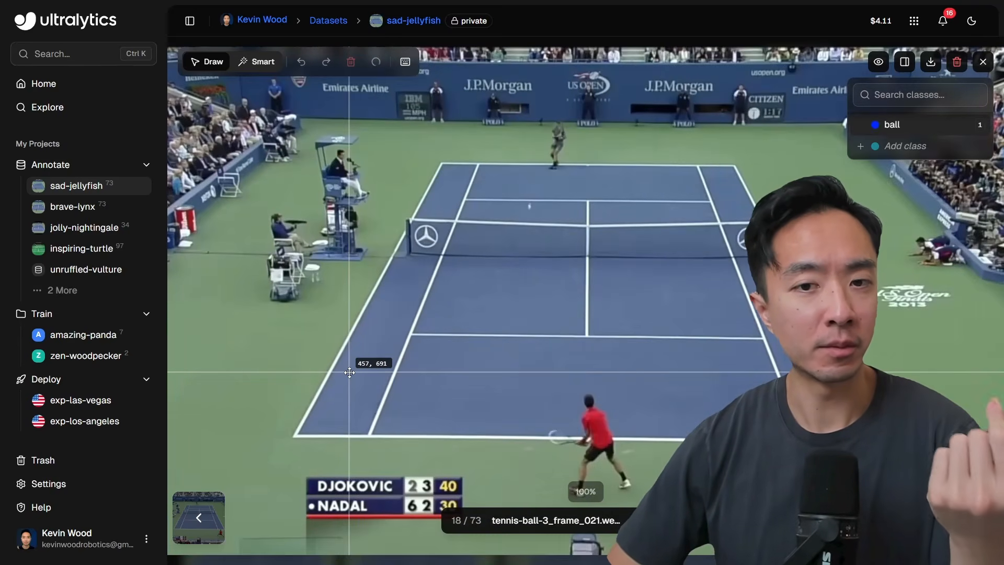
{"action": "key", "text": "Right"}
{"action": "key", "text": "Right"}
{"action": "key", "text": "Right"}
{"action": "key", "text": "Right"}
{"action": "key", "text": "Right"}
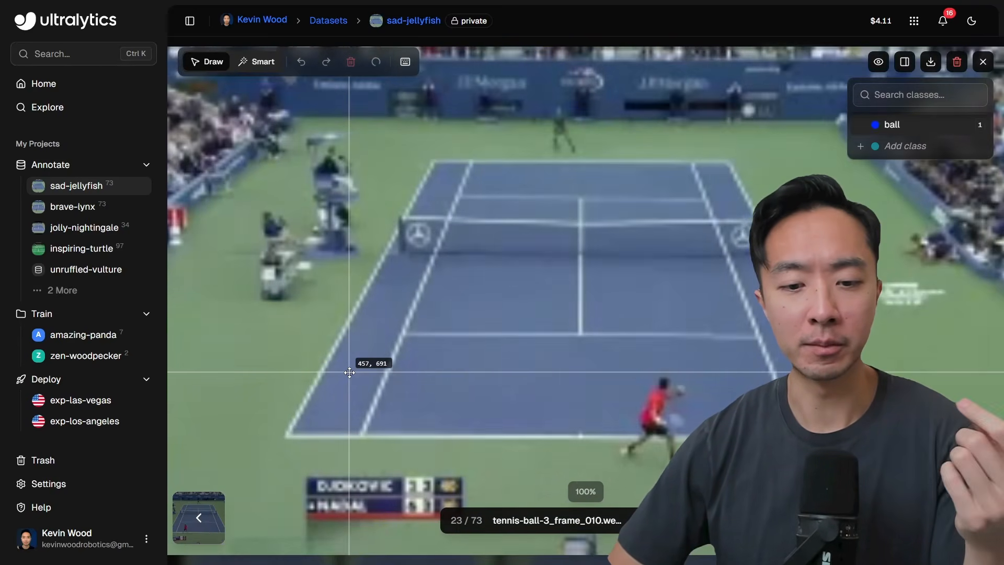
{"action": "key", "text": "Right"}
{"action": "key", "text": "Right"}
{"action": "key", "text": "Right"}
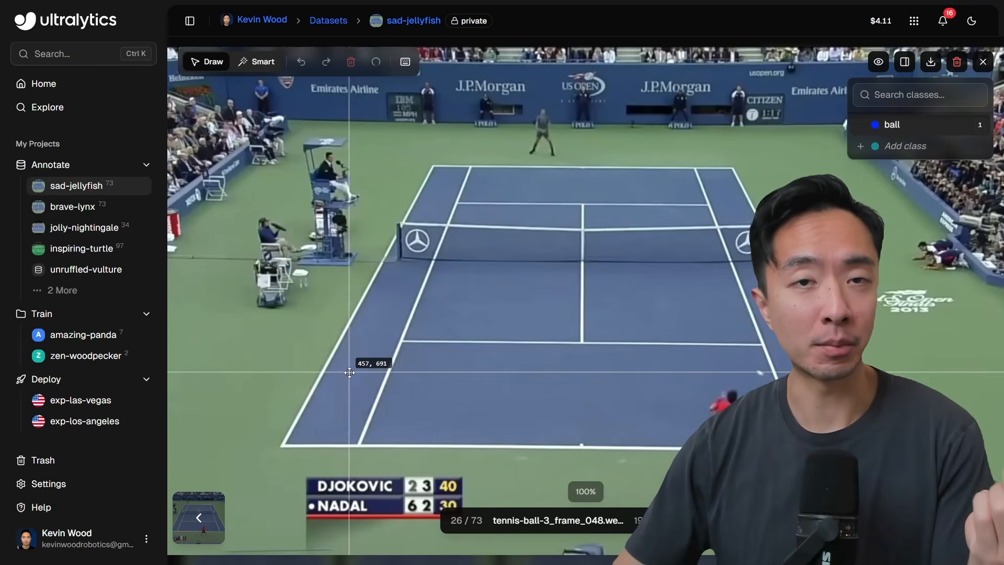
- Open the already labeled brave-lynx dataset and look through its annotated images
{"action": "left_click", "coordinate": [68, 206]}
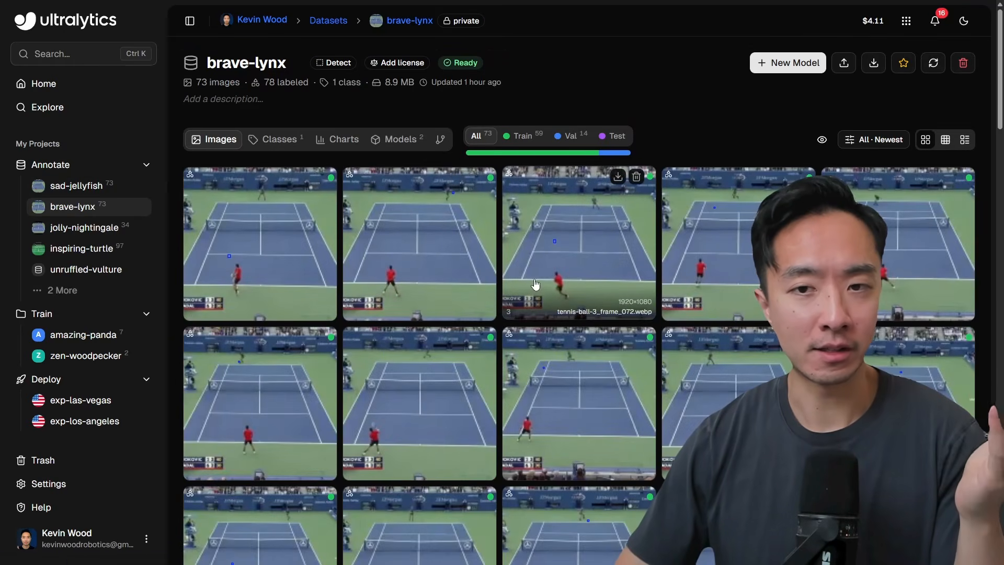
{"action": "scroll", "coordinate": [547, 294], "scroll_direction": "down", "scroll_amount": 5}
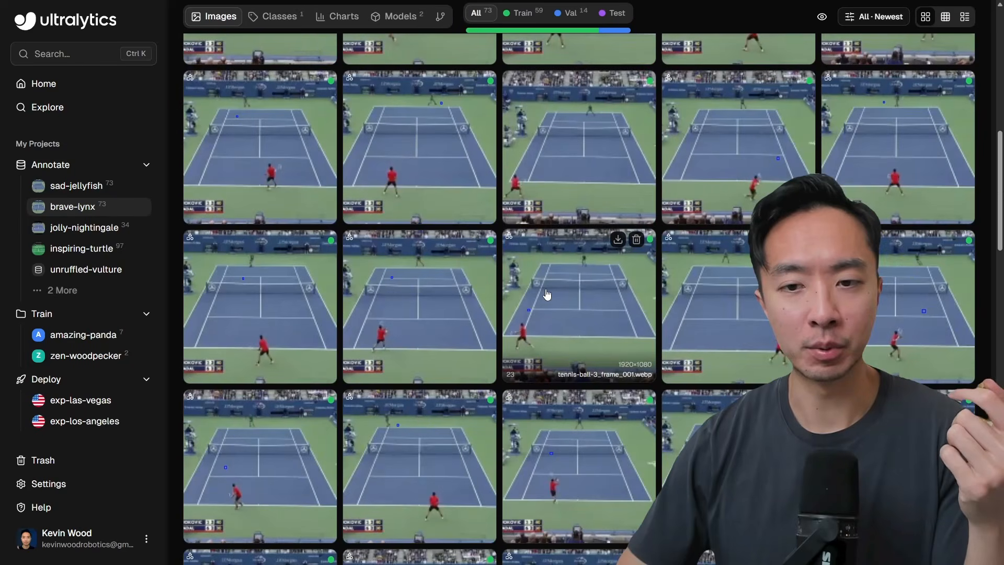
{"action": "scroll", "coordinate": [547, 294], "scroll_direction": "up", "scroll_amount": 5}
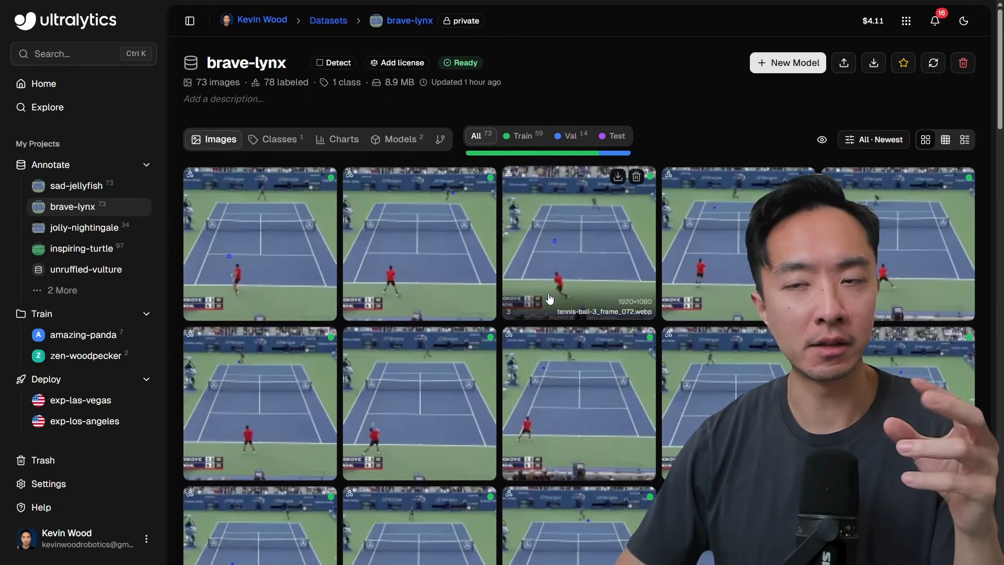
- Review the base model choices for a new model on the brave-lynx dataset and start cloud training with yolo26n
{"action": "left_click", "coordinate": [787, 63]}
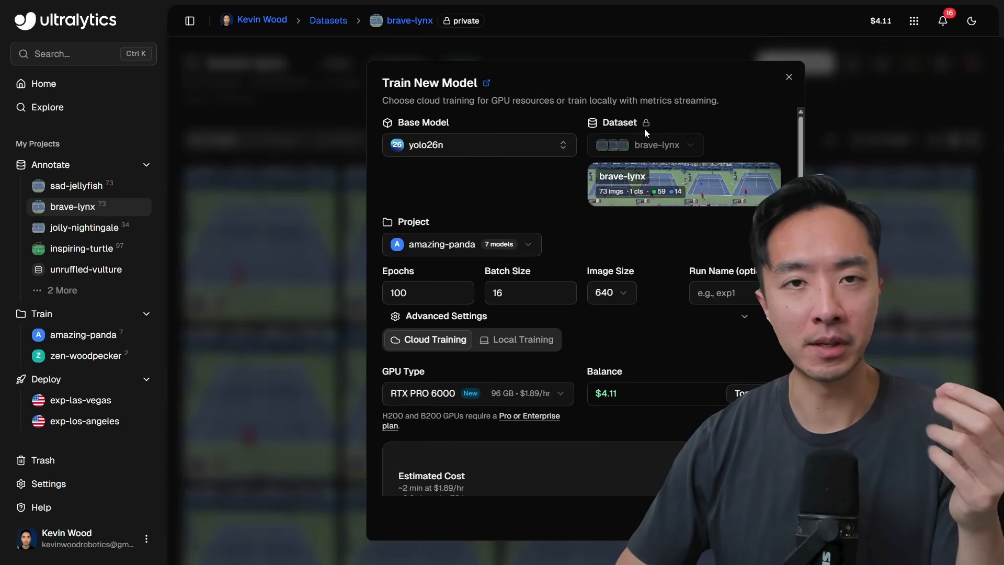
{"action": "left_click", "coordinate": [519, 148]}
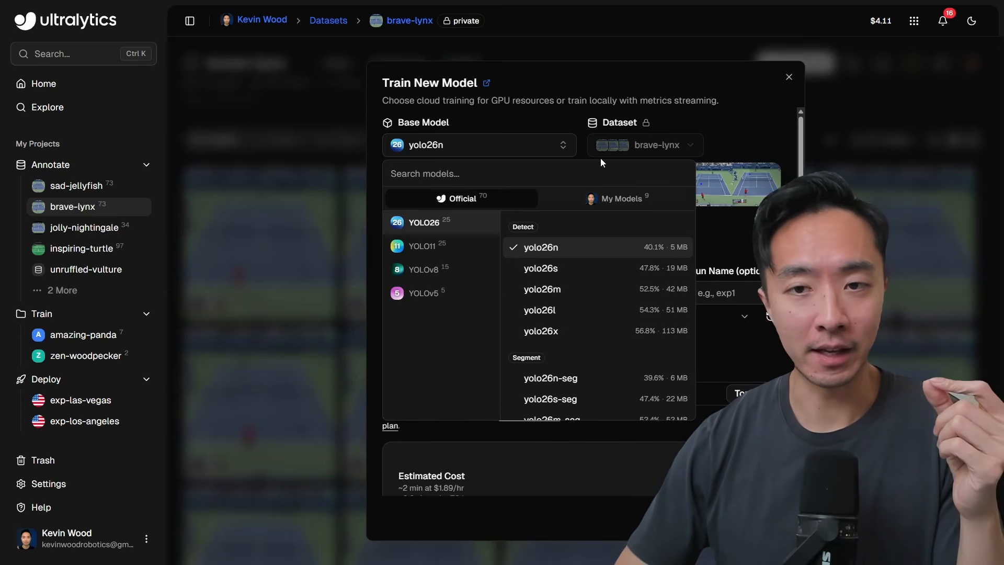
{"action": "left_click", "coordinate": [739, 121]}
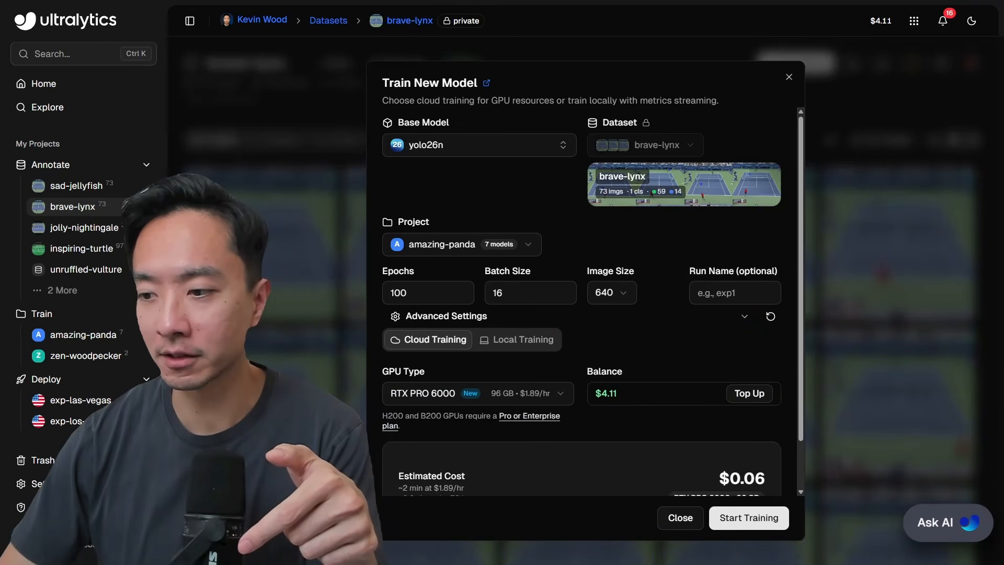
{"action": "left_click", "coordinate": [740, 520]}
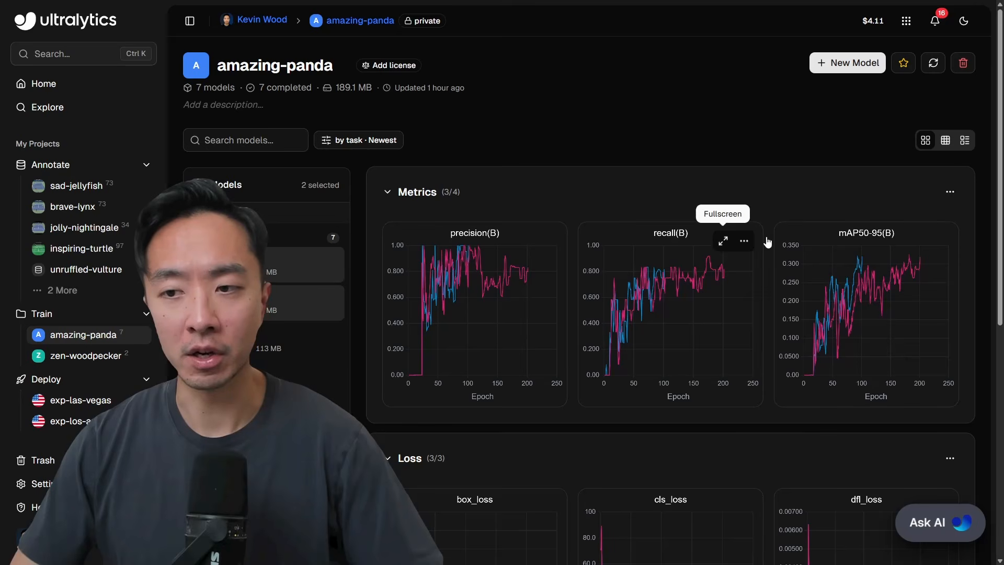
- Compare the metric and loss charts of exp-8 and exp-7 in the amazing-panda project
{"action": "scroll", "coordinate": [863, 240], "scroll_direction": "down", "scroll_amount": 5}
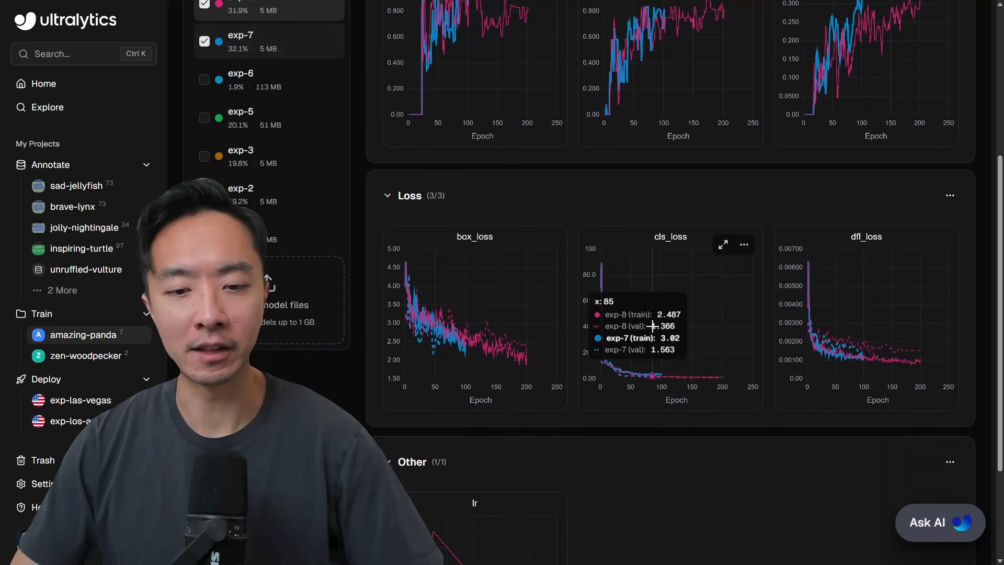
{"action": "scroll", "coordinate": [666, 324], "scroll_direction": "down", "scroll_amount": 3}
{"action": "scroll", "coordinate": [666, 326], "scroll_direction": "up", "scroll_amount": 8}
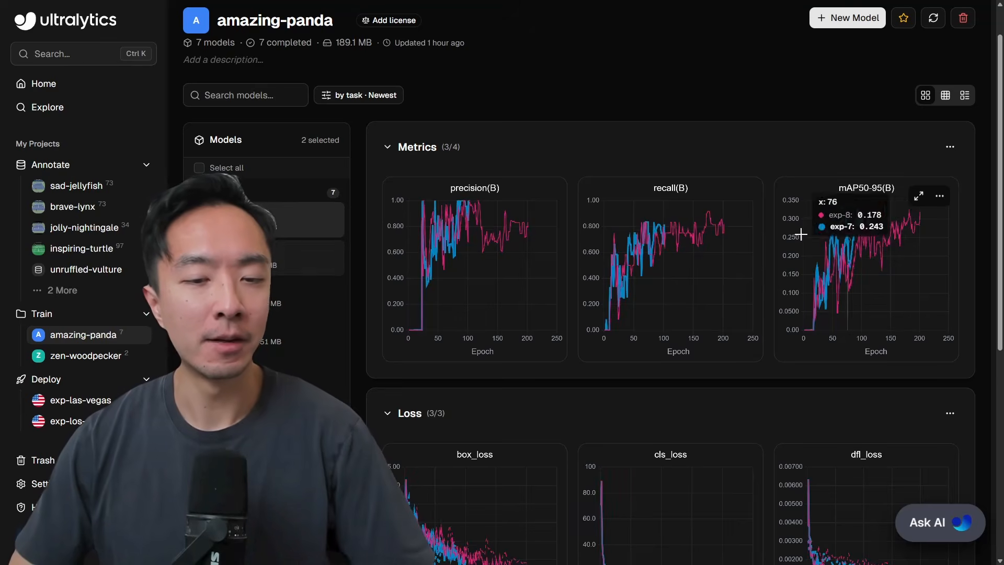
{"action": "scroll", "coordinate": [281, 258], "scroll_direction": "down", "scroll_amount": 2}
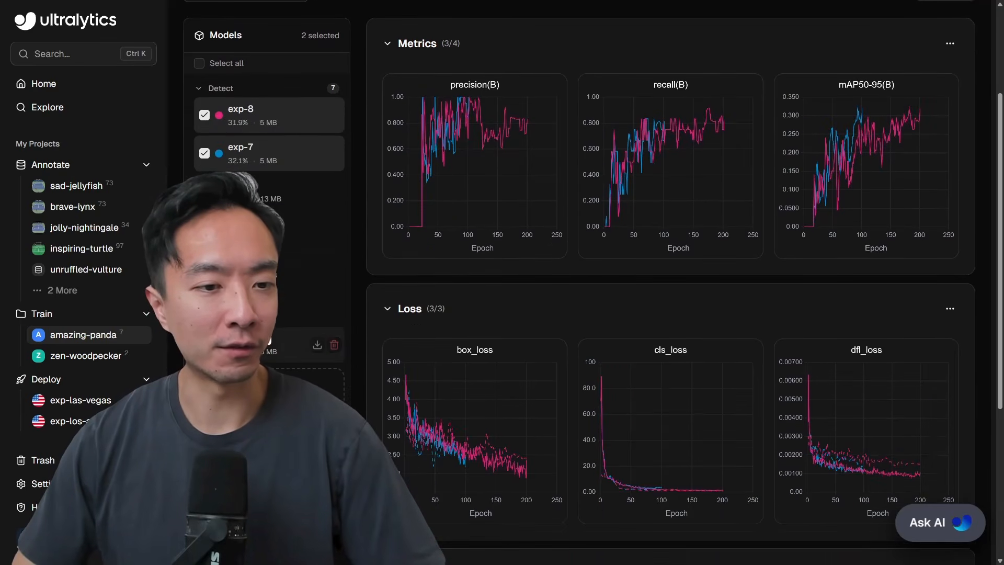
{"action": "scroll", "coordinate": [274, 322], "scroll_direction": "up", "scroll_amount": 3}
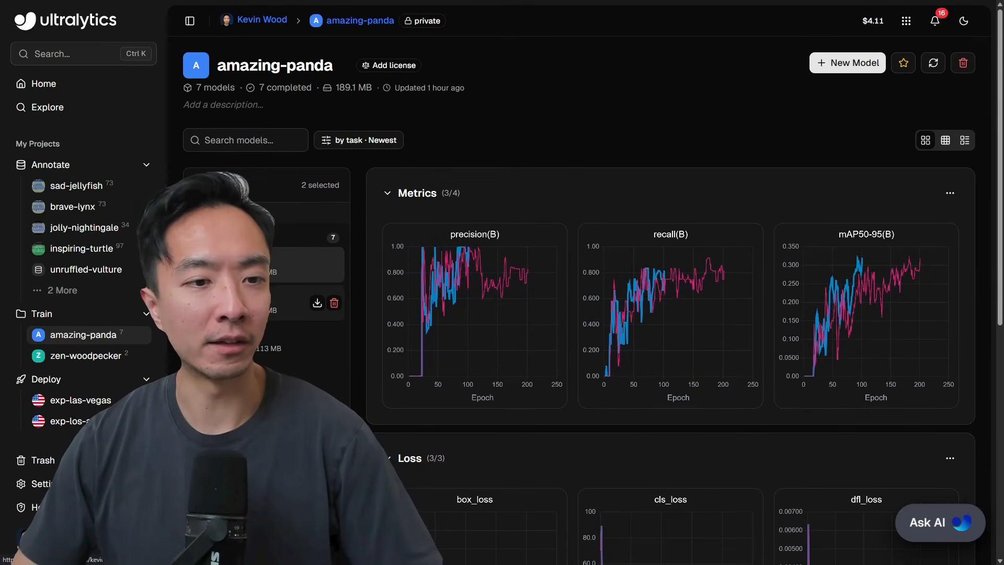
- Open the exp-7 model and examine its run details, training configuration and performance metrics
{"action": "left_click", "coordinate": [233, 296]}
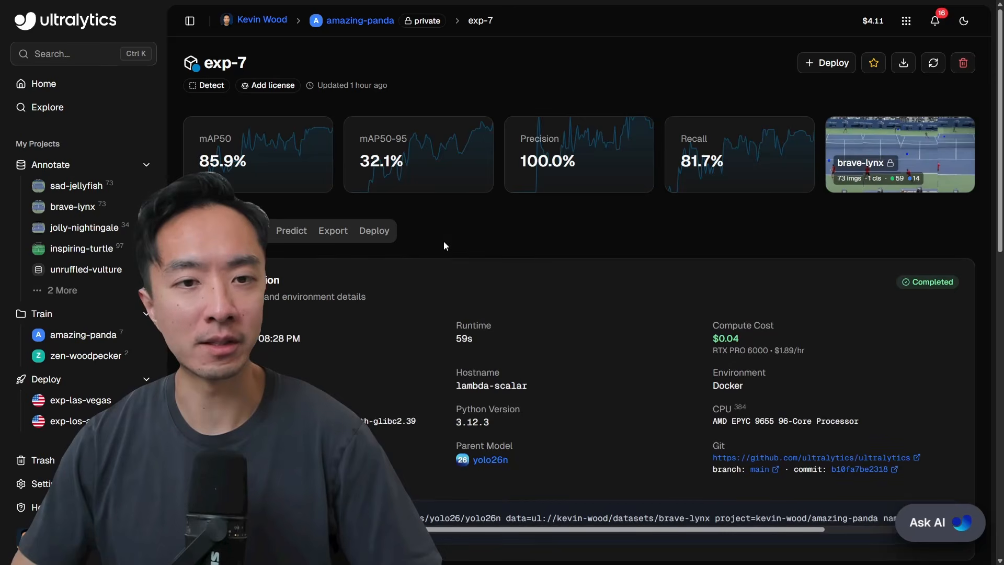
{"action": "scroll", "coordinate": [441, 213], "scroll_direction": "down", "scroll_amount": 1}
{"action": "scroll", "coordinate": [438, 214], "scroll_direction": "up", "scroll_amount": 1}
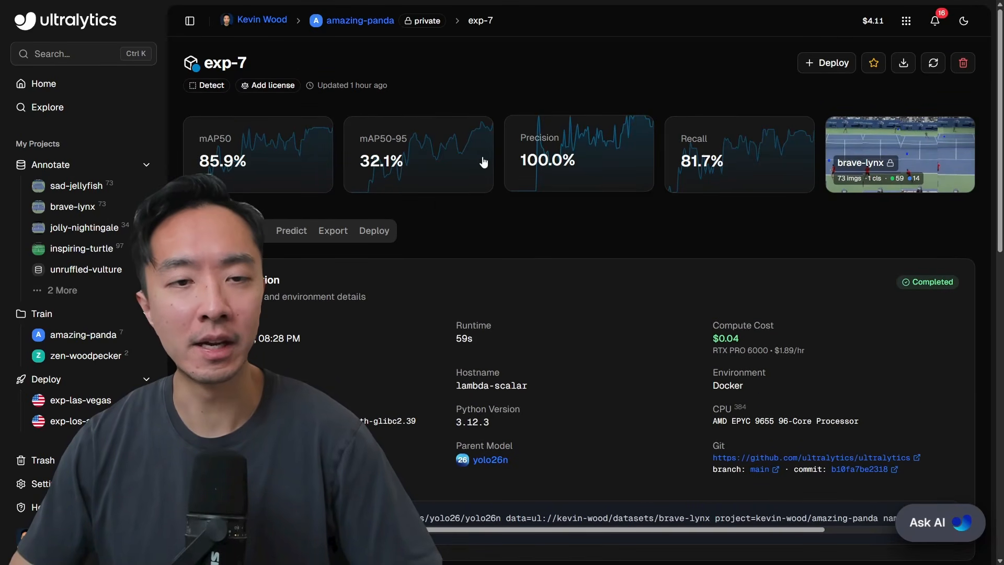
{"action": "scroll", "coordinate": [409, 159], "scroll_direction": "down", "scroll_amount": 7}
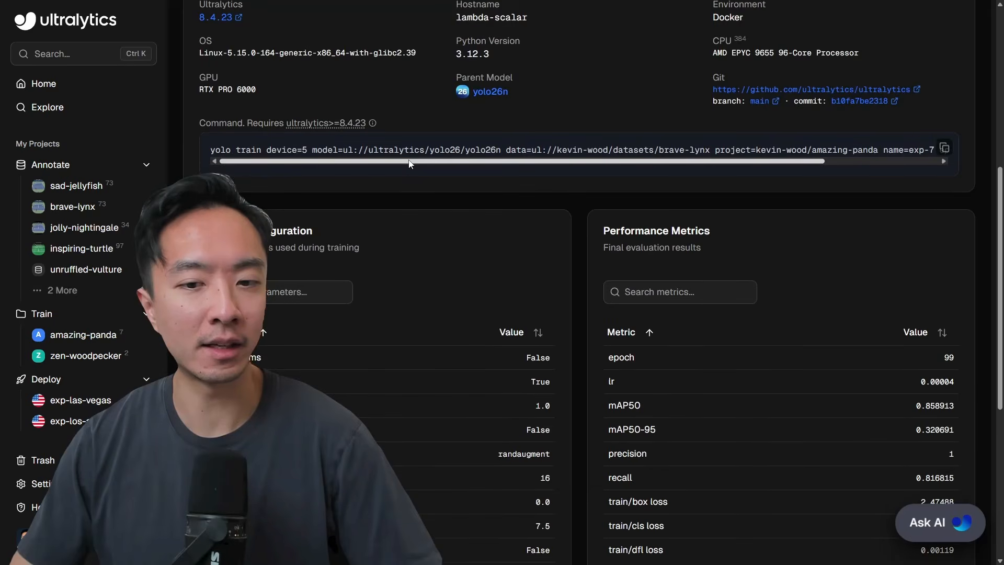
{"action": "scroll", "coordinate": [408, 159], "scroll_direction": "down", "scroll_amount": 3}
{"action": "scroll", "coordinate": [440, 272], "scroll_direction": "down", "scroll_amount": 1}
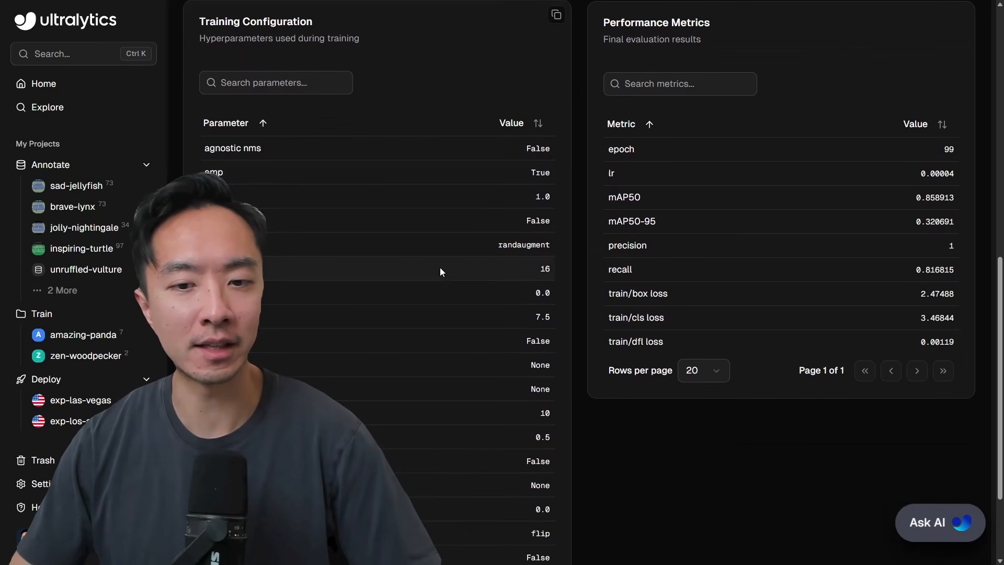
{"action": "scroll", "coordinate": [448, 321], "scroll_direction": "down", "scroll_amount": 1}
{"action": "scroll", "coordinate": [454, 327], "scroll_direction": "down", "scroll_amount": 1}
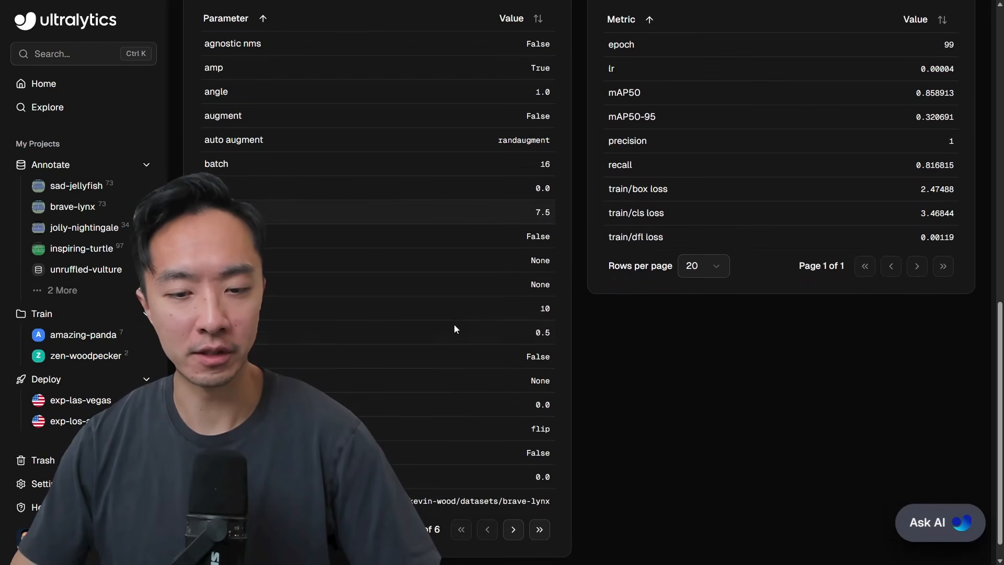
{"action": "scroll", "coordinate": [453, 329], "scroll_direction": "up", "scroll_amount": 8}
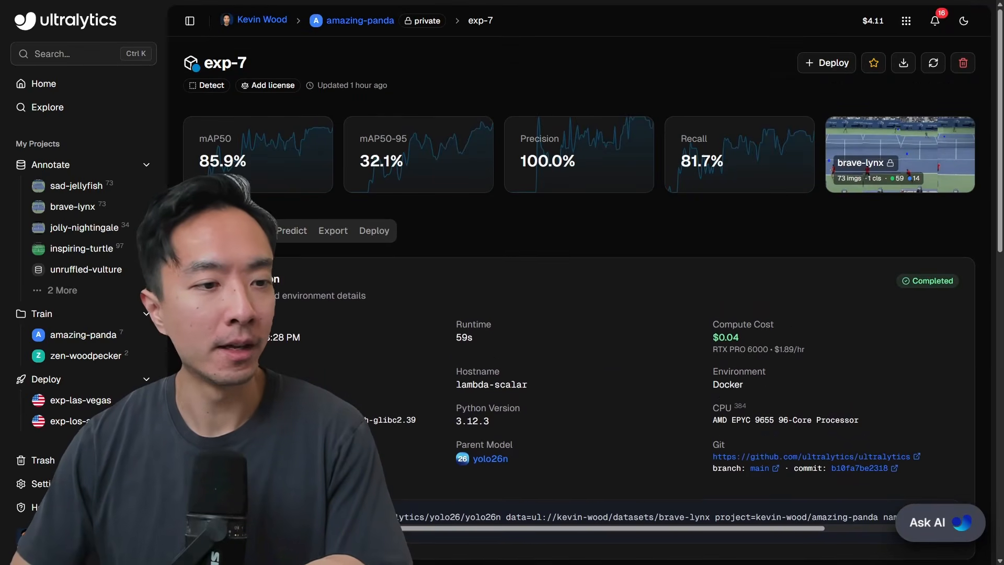
- Return to the amazing-panda project, remove exp-7 from the chart comparison and try to download the exp-8 model file
{"action": "left_click", "coordinate": [83, 334]}
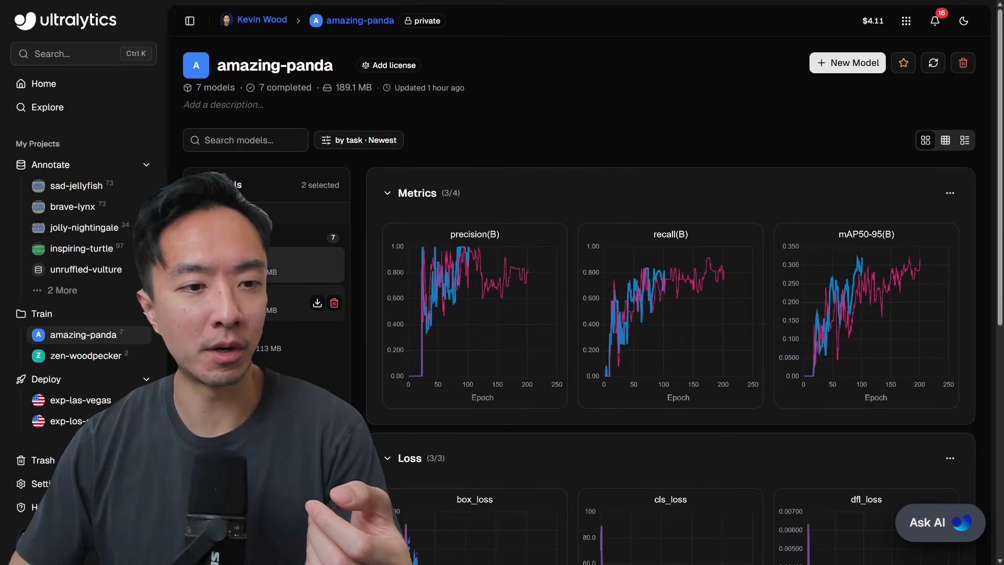
{"action": "left_click", "coordinate": [205, 303]}
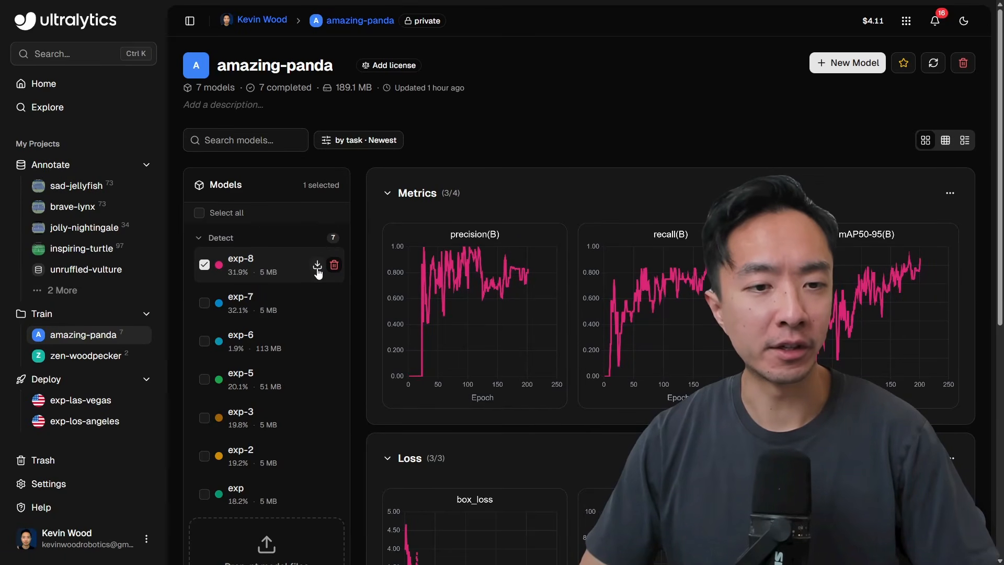
{"action": "left_click", "coordinate": [318, 272]}
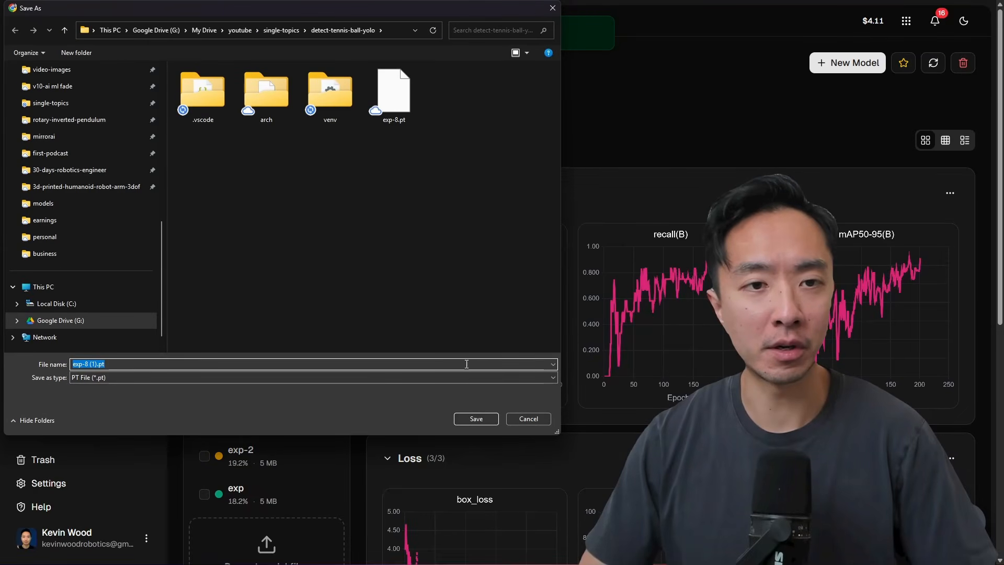
{"action": "left_click", "coordinate": [527, 417]}
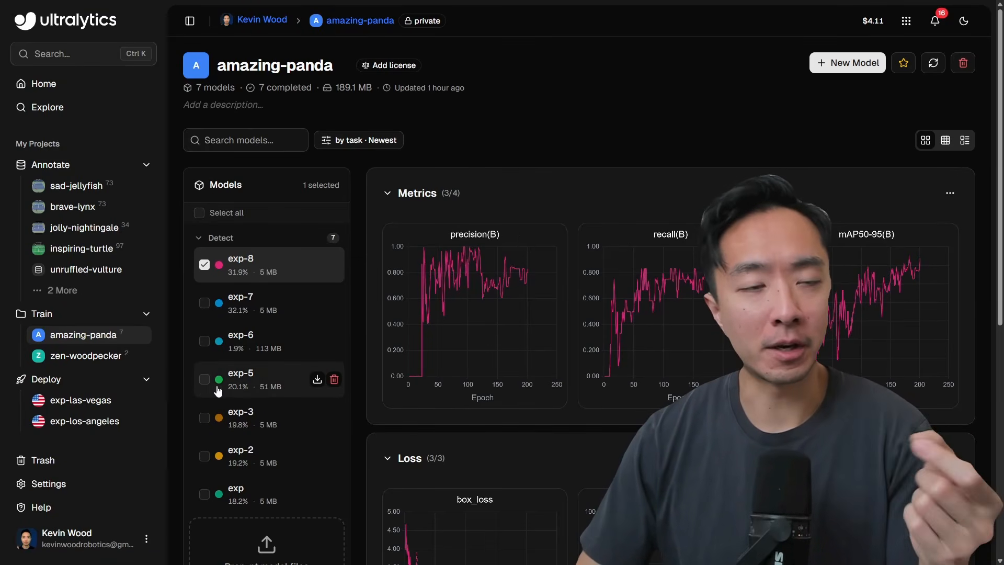
- Start a new deployment to look through the available regions and their latency, and close it without deploying
{"action": "scroll", "coordinate": [98, 394], "scroll_direction": "down", "scroll_amount": 2}
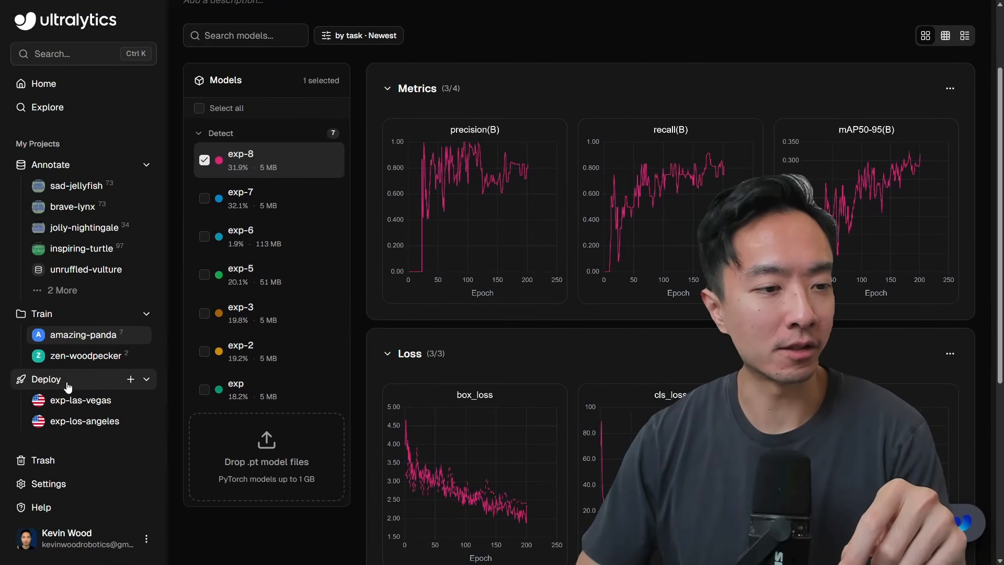
{"action": "left_click", "coordinate": [131, 379]}
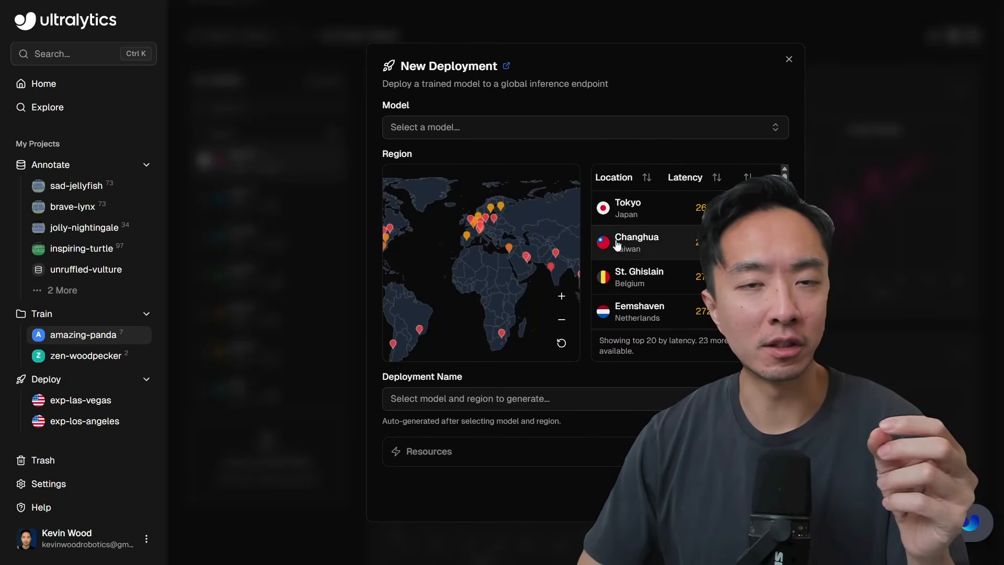
{"action": "scroll", "coordinate": [617, 241], "scroll_direction": "down", "scroll_amount": 3}
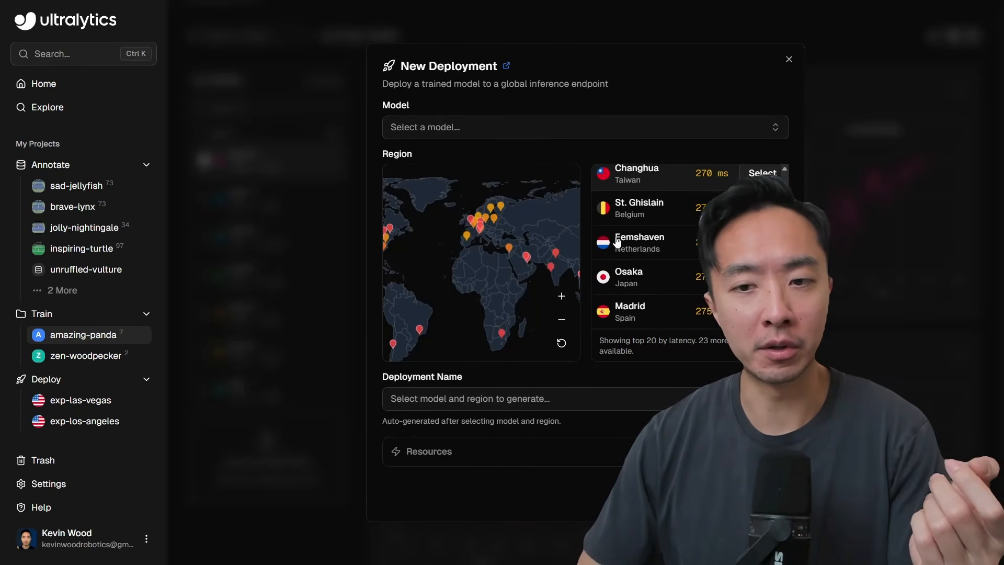
{"action": "scroll", "coordinate": [617, 242], "scroll_direction": "down", "scroll_amount": 5}
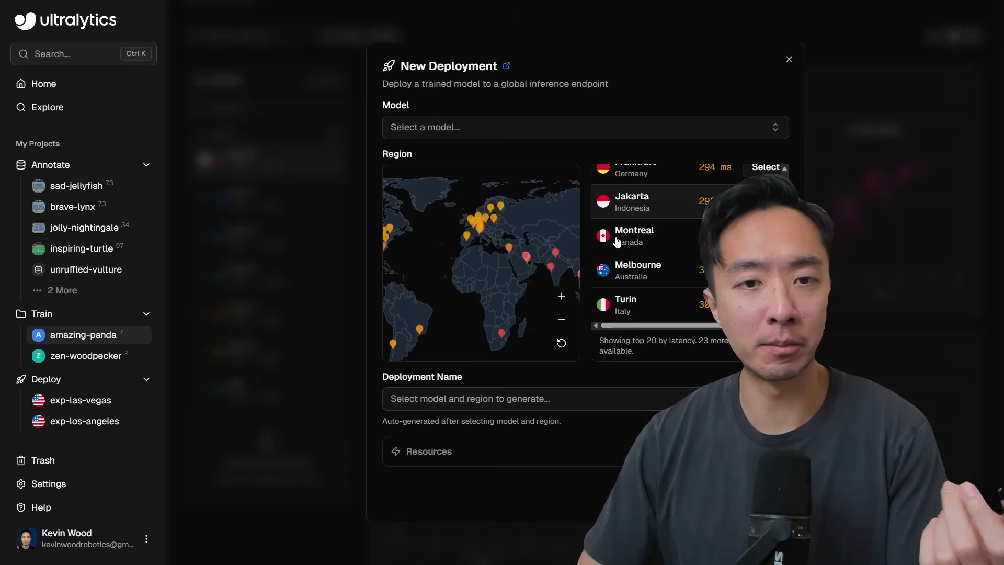
{"action": "left_click", "coordinate": [790, 59]}
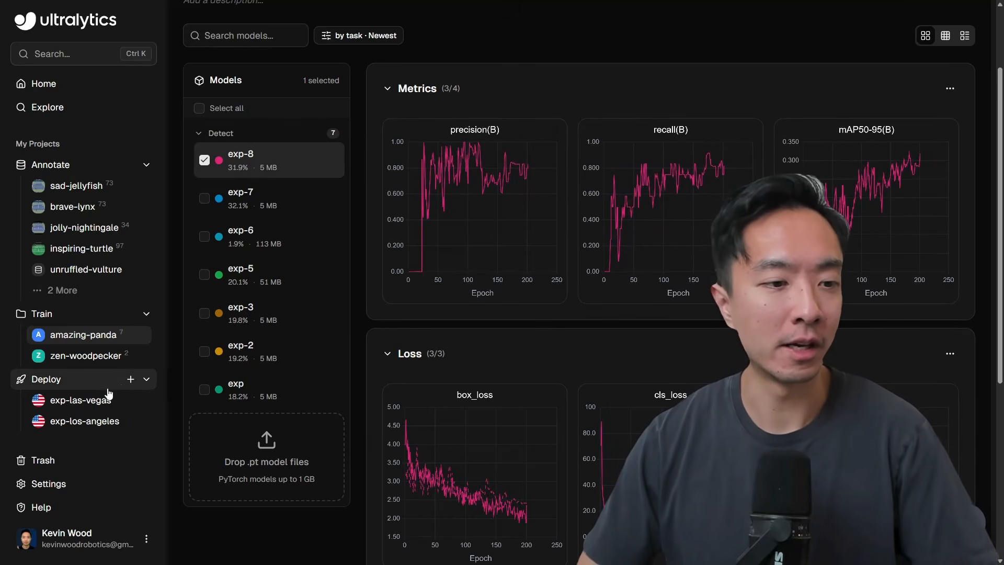
- Open the deployments overview and examine the request, error rate and latency statistics and the exp-las-vegas and exp-los-angeles endpoints
{"action": "left_click", "coordinate": [77, 406]}
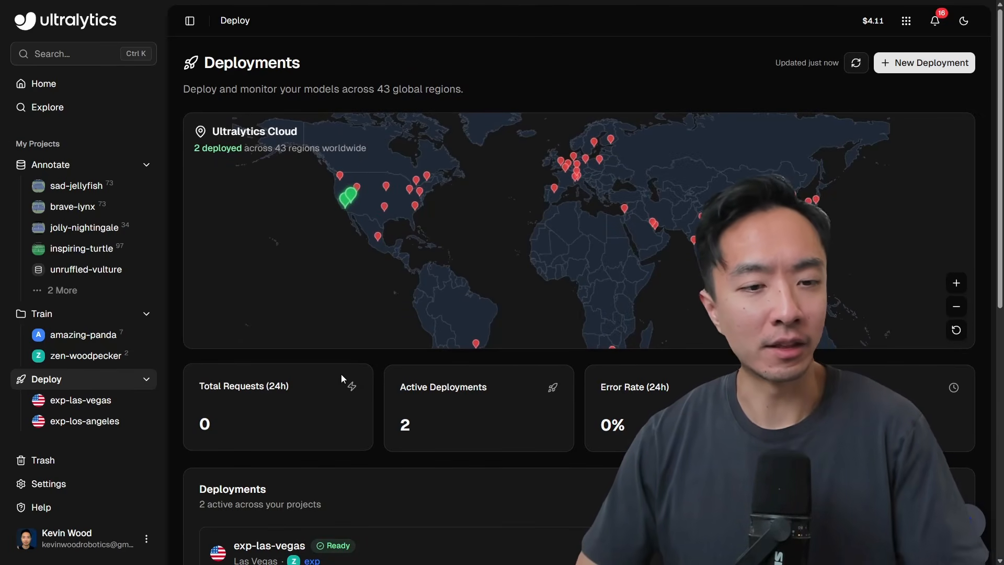
{"action": "scroll", "coordinate": [342, 374], "scroll_direction": "down", "scroll_amount": 2}
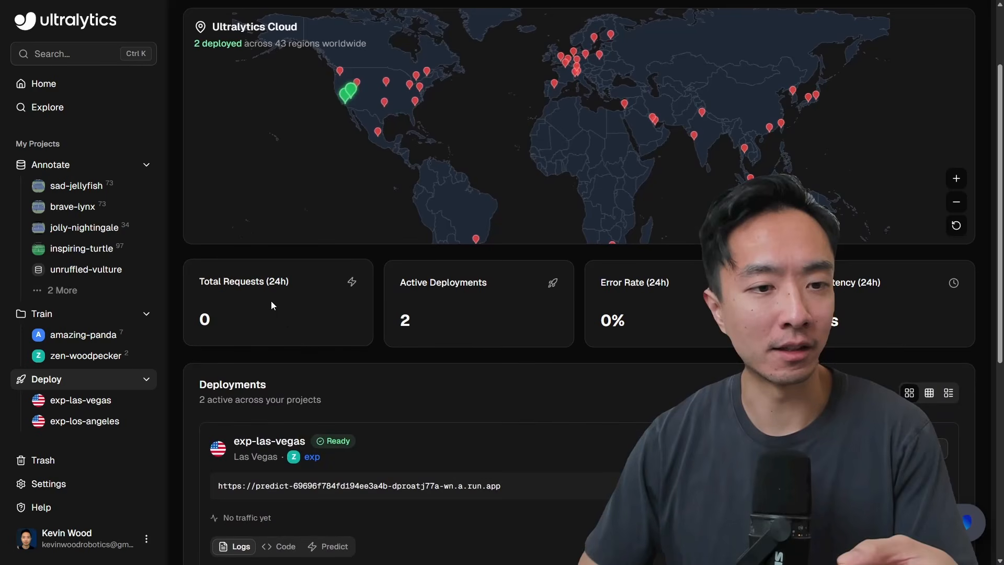
{"action": "scroll", "coordinate": [472, 258], "scroll_direction": "down", "scroll_amount": 1}
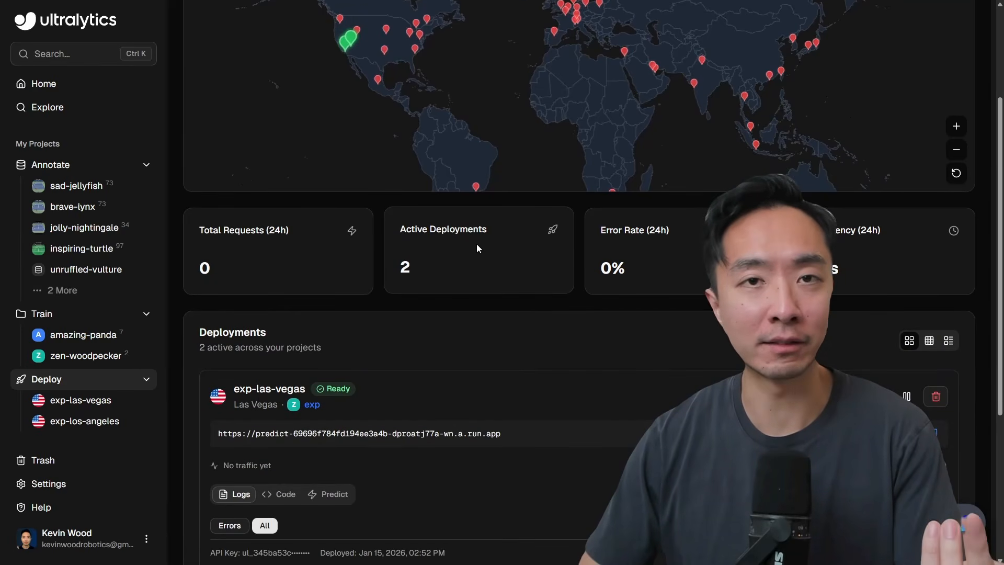
{"action": "scroll", "coordinate": [477, 247], "scroll_direction": "down", "scroll_amount": 2}
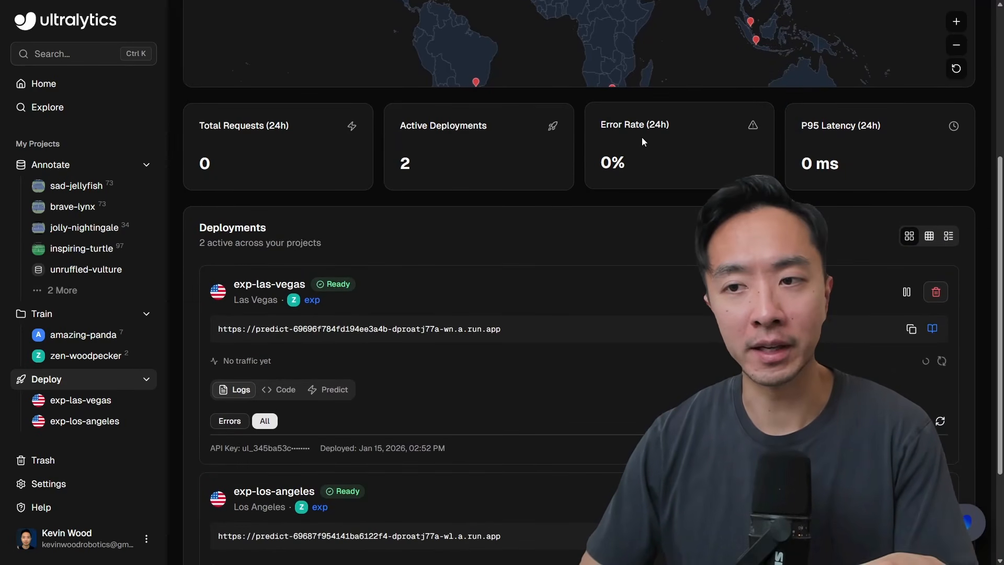
{"action": "scroll", "coordinate": [839, 137], "scroll_direction": "down", "scroll_amount": 1}
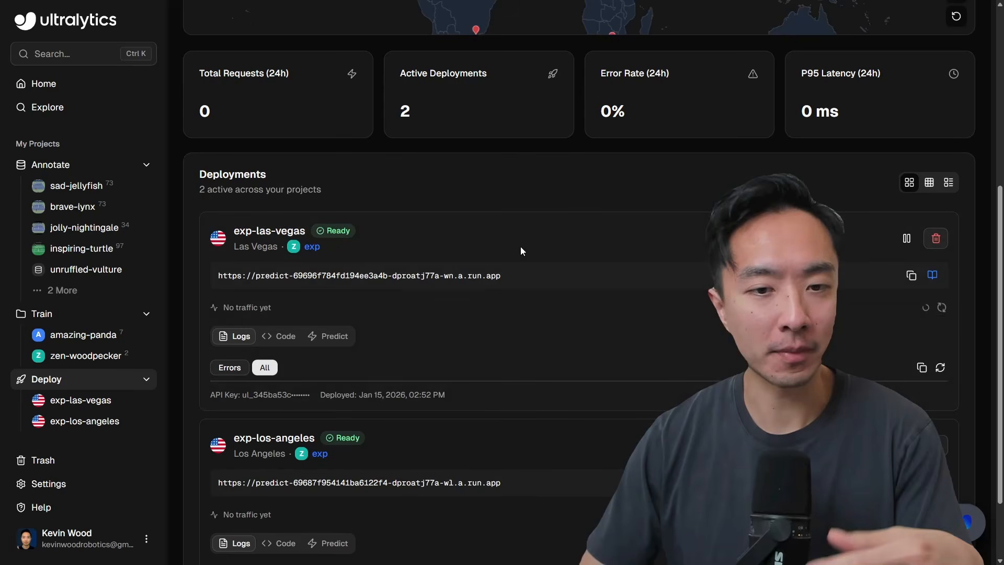
{"action": "scroll", "coordinate": [520, 246], "scroll_direction": "down", "scroll_amount": 1}
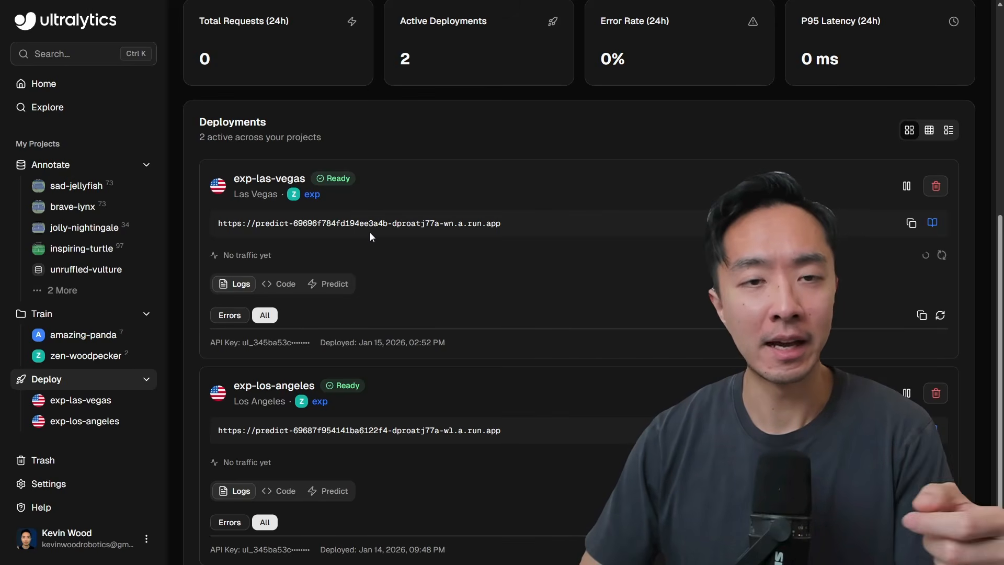
{"action": "scroll", "coordinate": [370, 234], "scroll_direction": "down", "scroll_amount": 1}
{"action": "scroll", "coordinate": [379, 242], "scroll_direction": "up", "scroll_amount": 6}
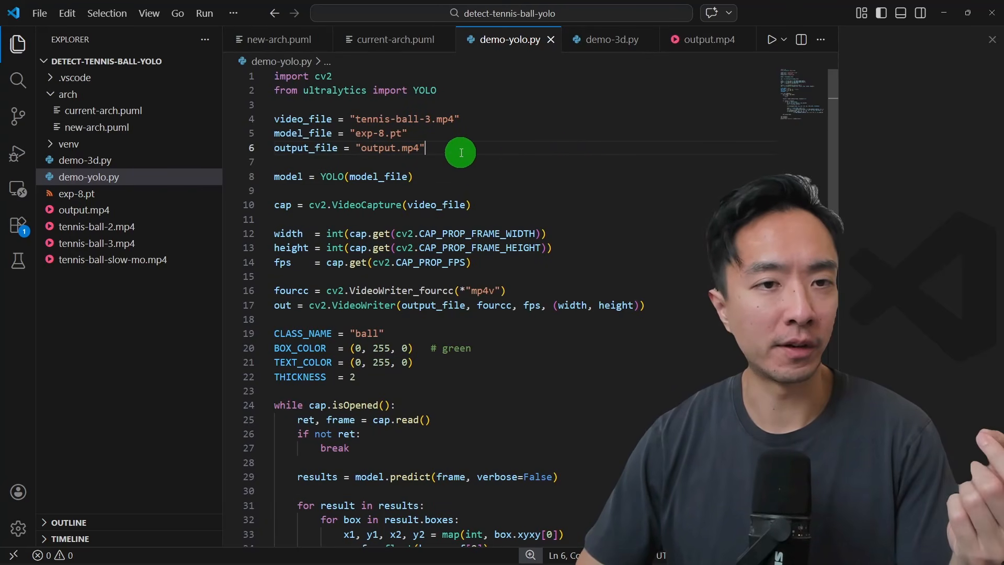
- Review the imports, the video, model and output file variables, and the YOLO model loading line in demo-yolo.py
{"action": "left_click_drag", "start_coordinate": [449, 93], "coordinate": [274, 77]}
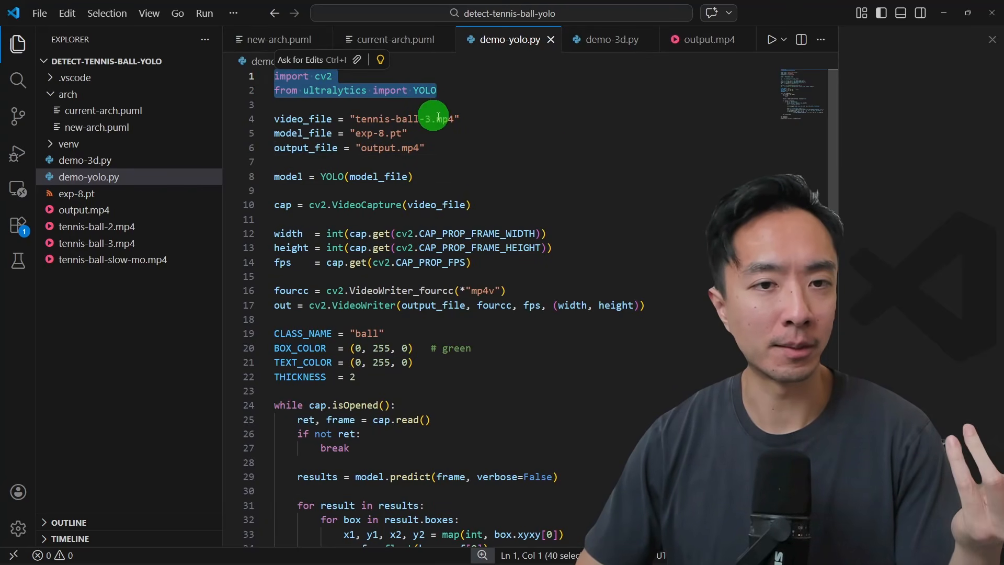
{"action": "left_click", "coordinate": [473, 147]}
{"action": "left_click_drag", "start_coordinate": [472, 147], "coordinate": [260, 112]}
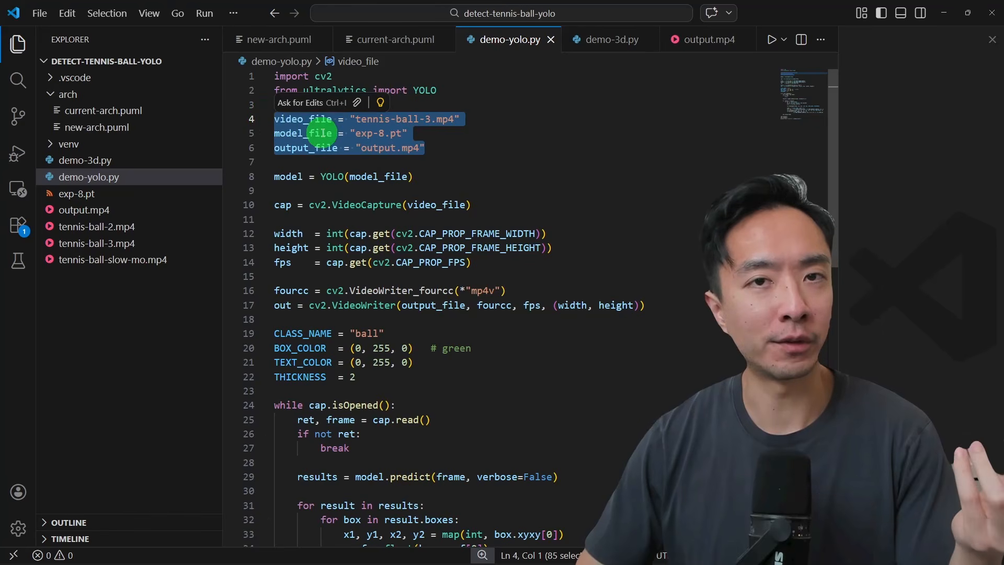
{"action": "left_click", "coordinate": [435, 151]}
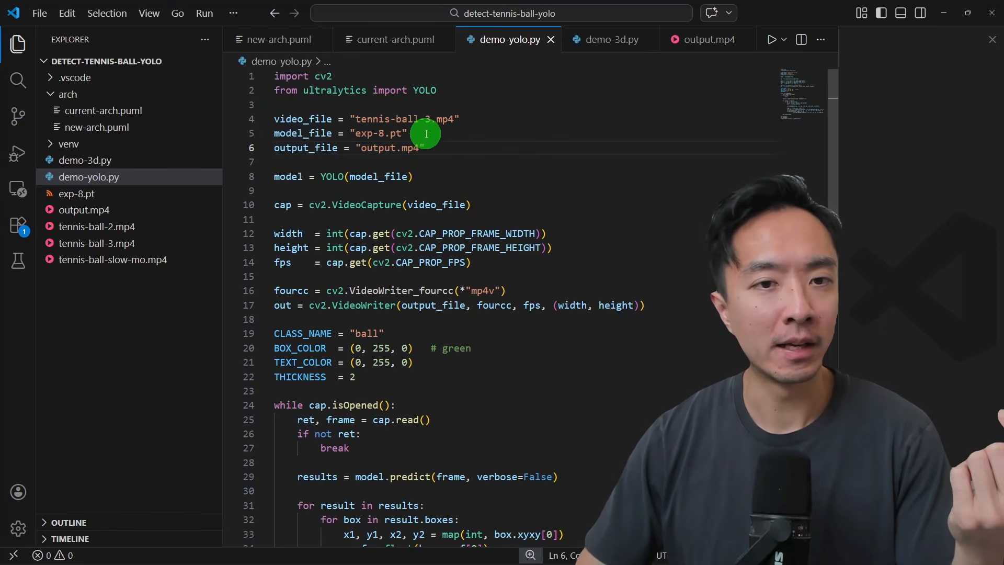
{"action": "left_click_drag", "start_coordinate": [426, 134], "coordinate": [281, 132]}
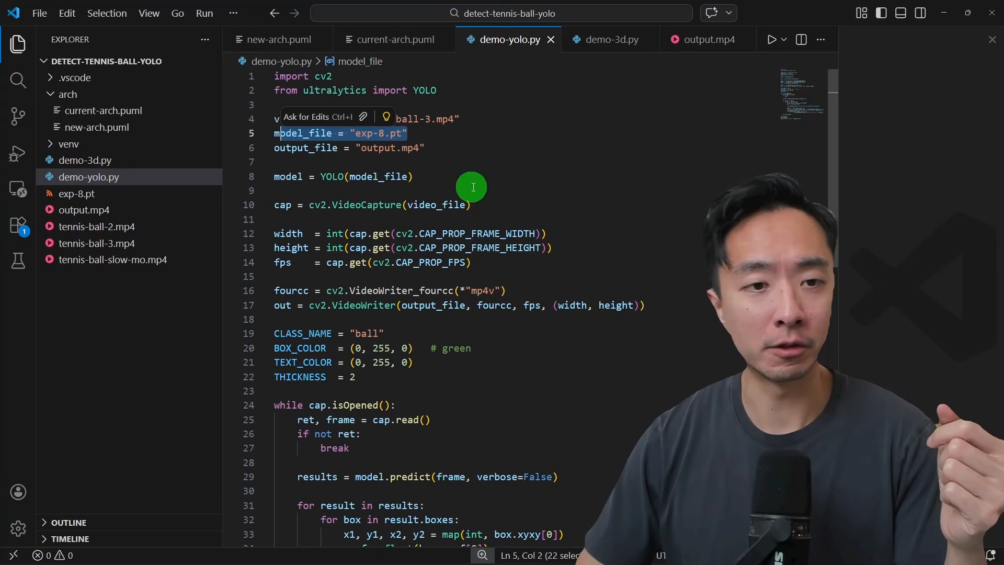
{"action": "left_click", "coordinate": [449, 191]}
{"action": "left_click_drag", "start_coordinate": [471, 181], "coordinate": [258, 175]}
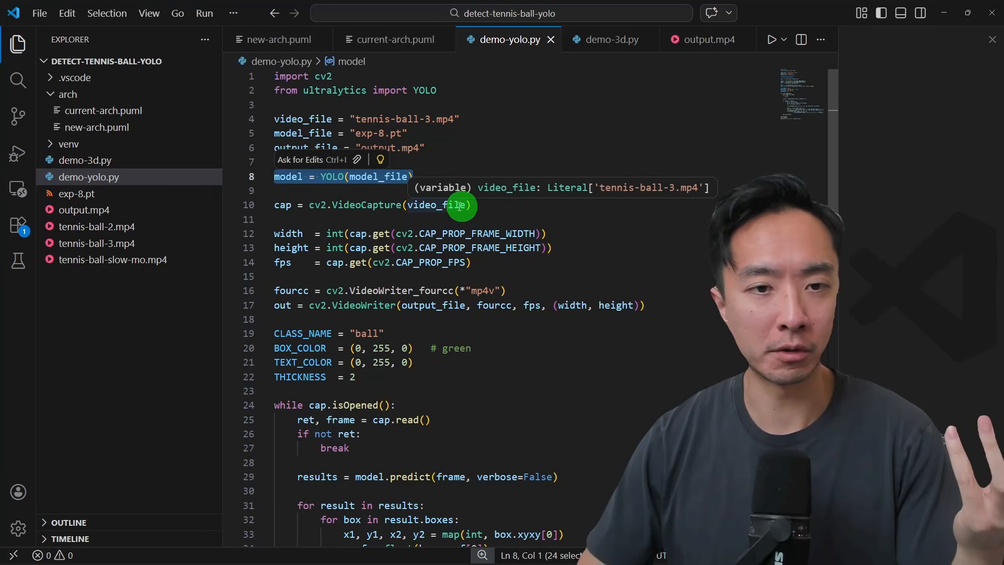
- Examine the video capture line, the width, height and fps settings, and the detection loop in demo-yolo.py
{"action": "left_click", "coordinate": [367, 192]}
{"action": "left_click_drag", "start_coordinate": [292, 203], "coordinate": [477, 203]}
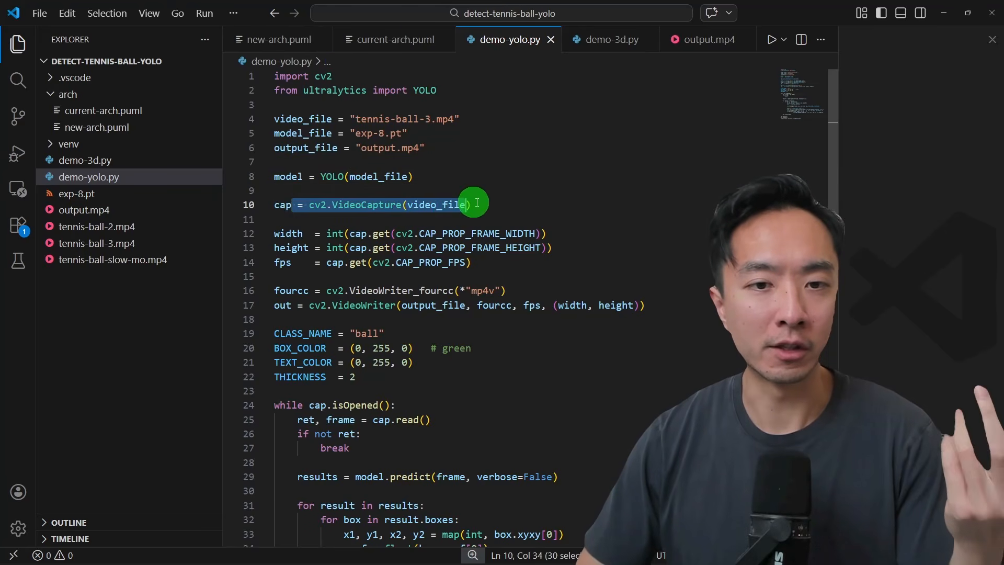
{"action": "scroll", "coordinate": [497, 199], "scroll_direction": "down", "scroll_amount": 1}
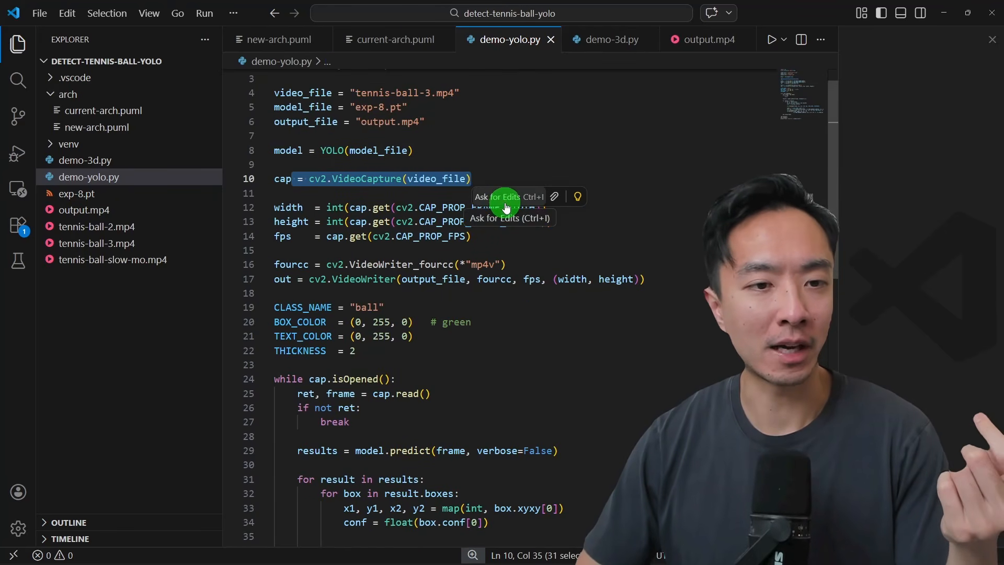
{"action": "scroll", "coordinate": [506, 208], "scroll_direction": "down", "scroll_amount": 2}
{"action": "left_click_drag", "start_coordinate": [471, 183], "coordinate": [278, 144]}
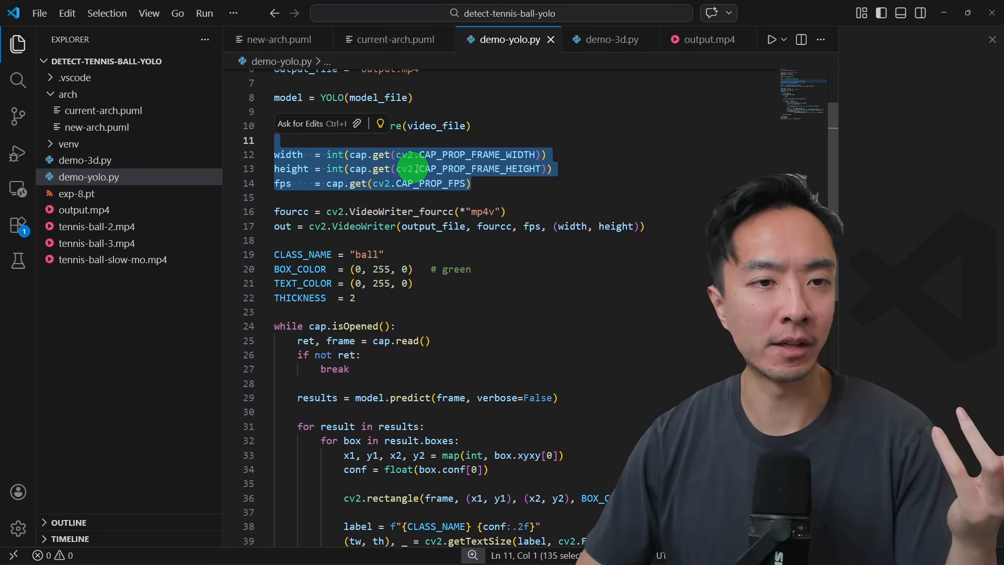
{"action": "scroll", "coordinate": [444, 180], "scroll_direction": "down", "scroll_amount": 5}
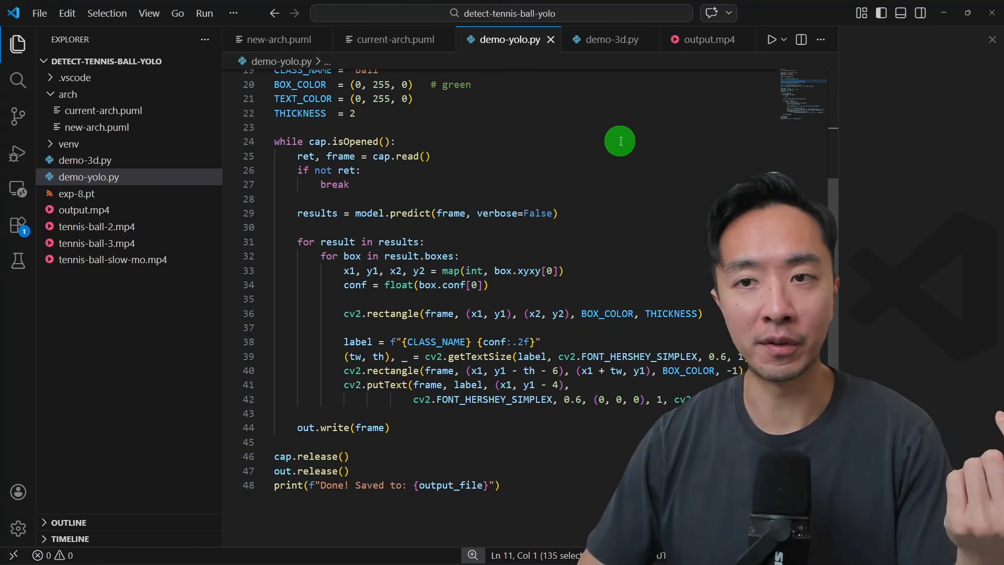
- Open the output.mp4 detection result, followed by the demo-3d.py script
{"action": "left_click", "coordinate": [696, 46]}
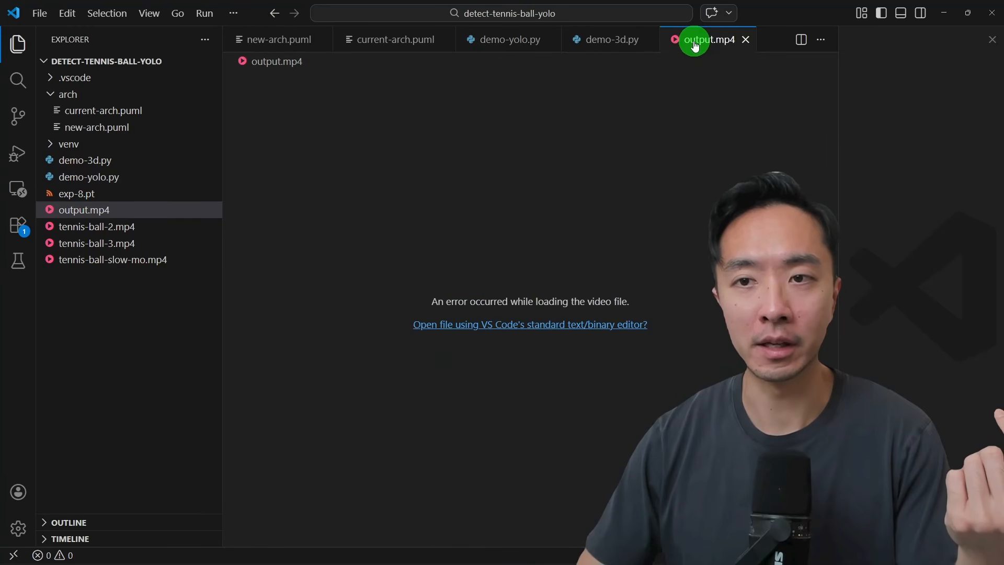
{"action": "left_click", "coordinate": [612, 46]}
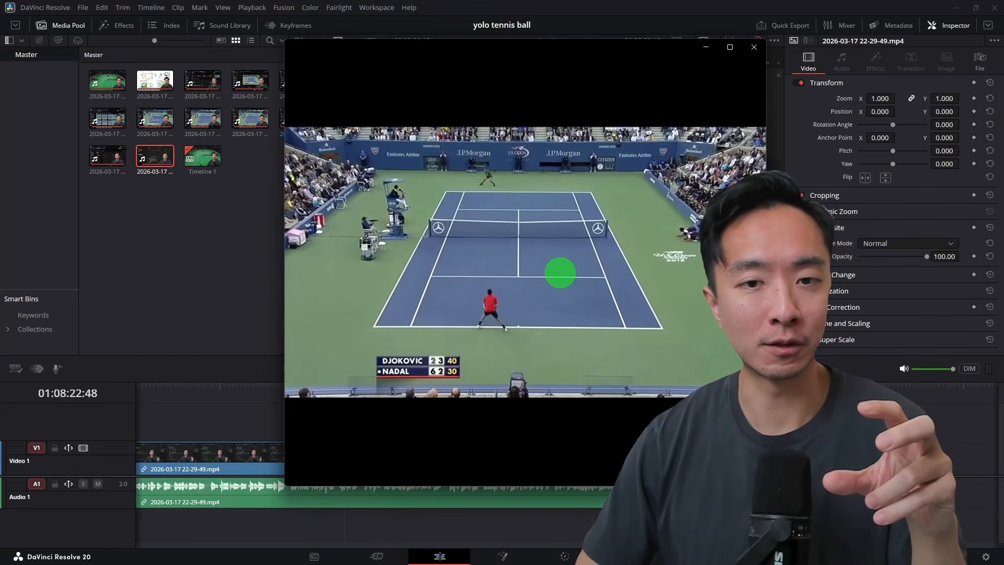
- On YouTube, open the pendulum video's channel and browse its members-only videos, Robotics Projects, AI and Robotics News, and computer vision playlists
{"action": "mouse_move", "coordinate": [516, 253]}
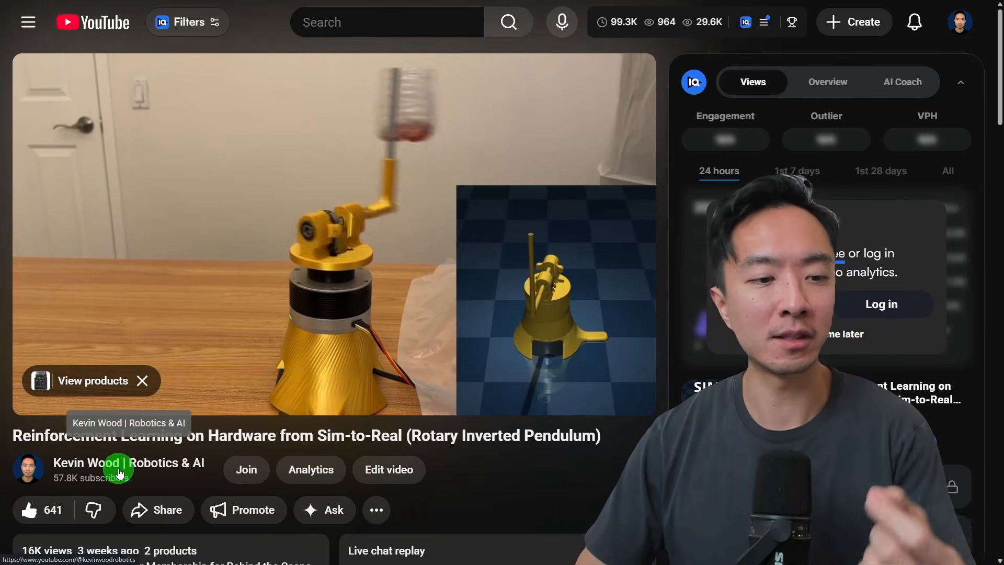
{"action": "left_click", "coordinate": [119, 473]}
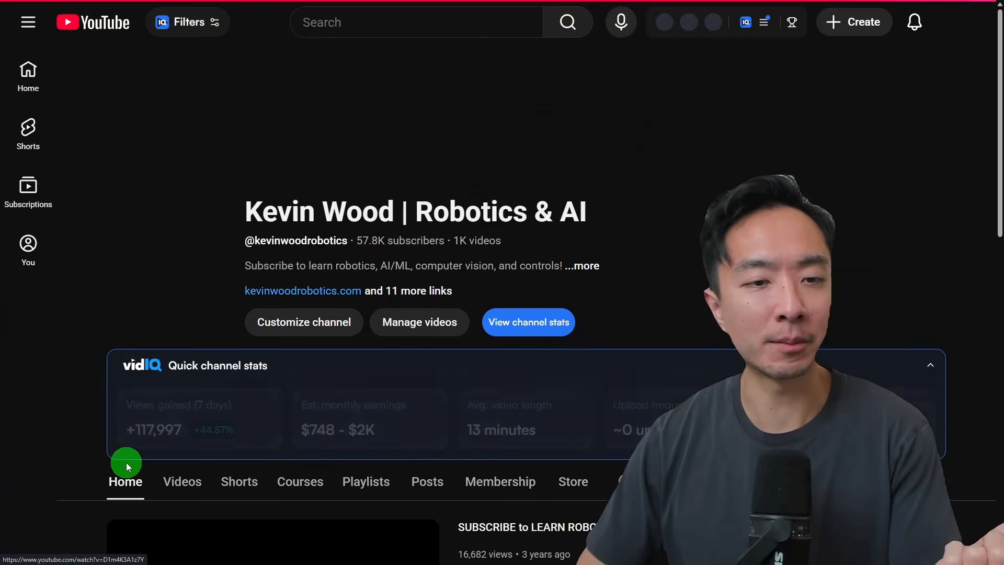
{"action": "scroll", "coordinate": [240, 379], "scroll_direction": "down", "scroll_amount": 10}
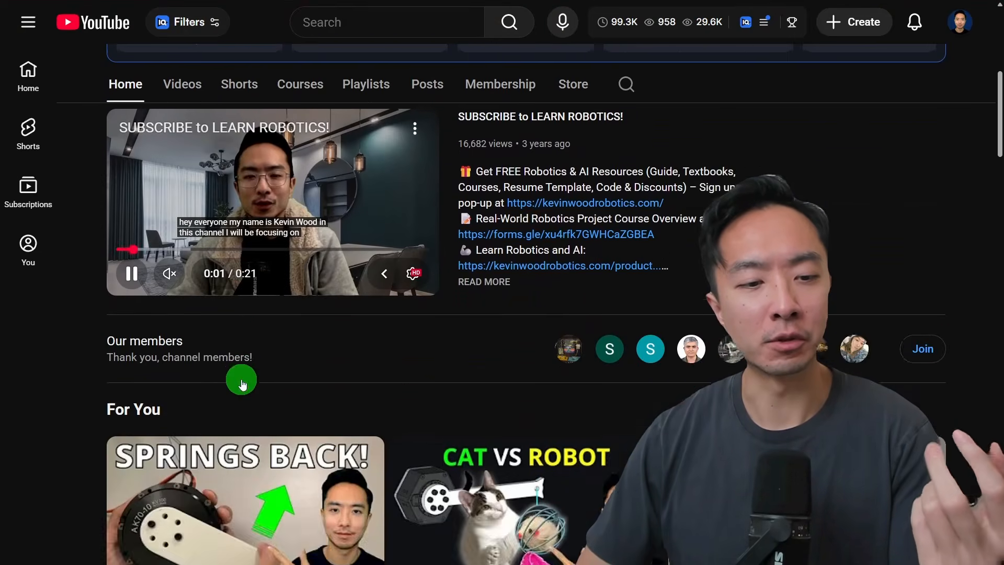
{"action": "scroll", "coordinate": [242, 384], "scroll_direction": "down", "scroll_amount": 5}
{"action": "scroll", "coordinate": [227, 316], "scroll_direction": "down", "scroll_amount": 2}
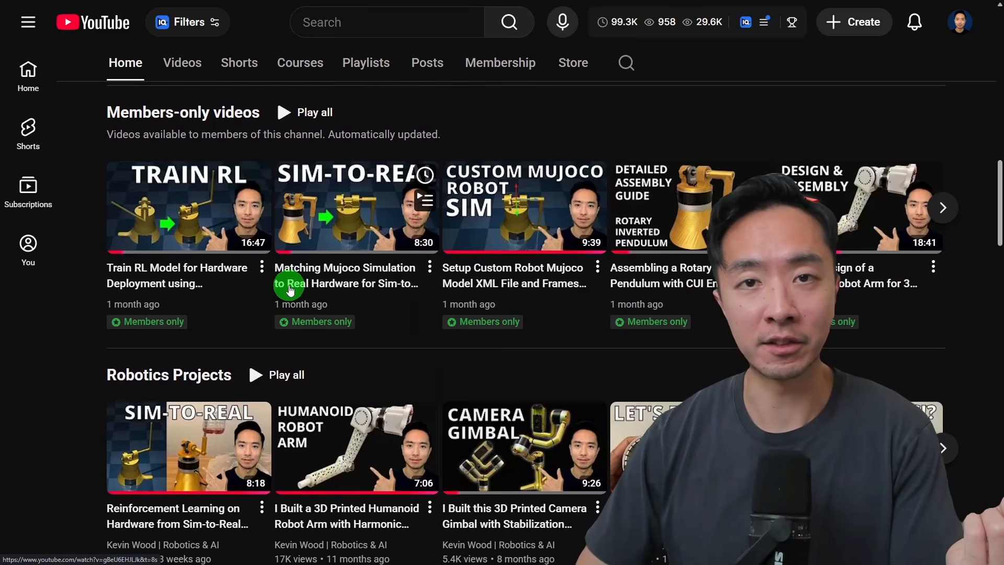
{"action": "scroll", "coordinate": [488, 283], "scroll_direction": "down", "scroll_amount": 9}
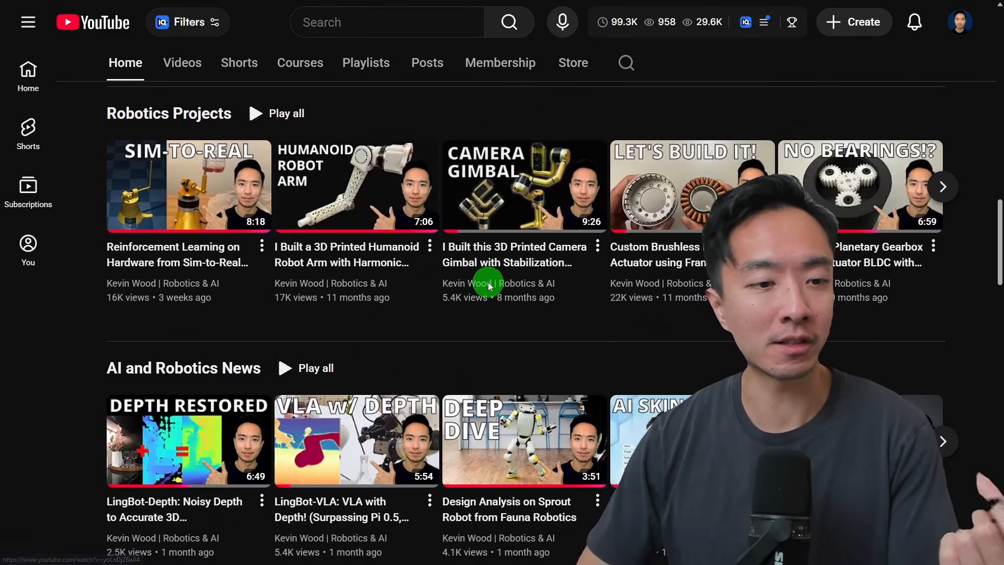
{"action": "scroll", "coordinate": [488, 286], "scroll_direction": "down", "scroll_amount": 3}
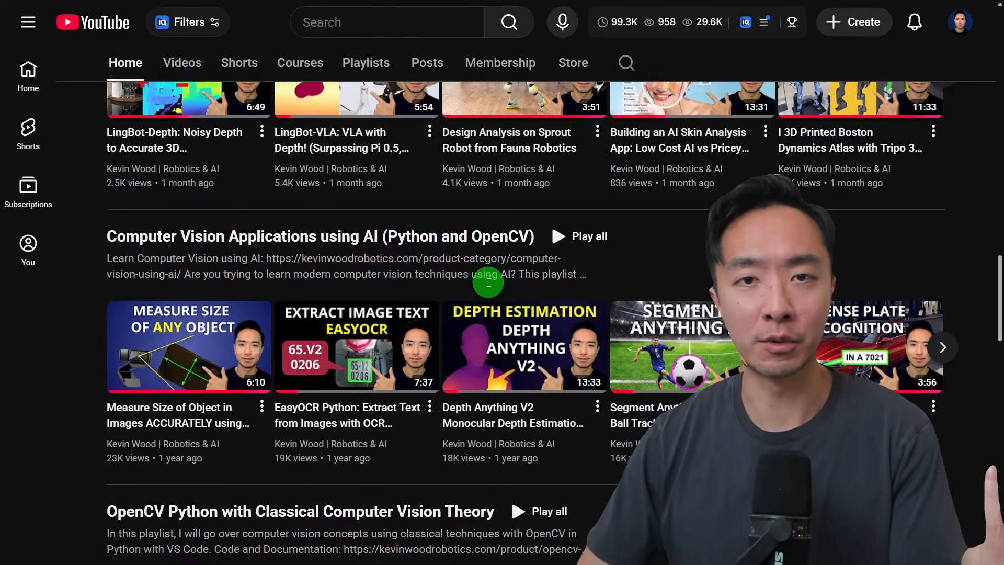
{"action": "scroll", "coordinate": [487, 286], "scroll_direction": "down", "scroll_amount": 7}
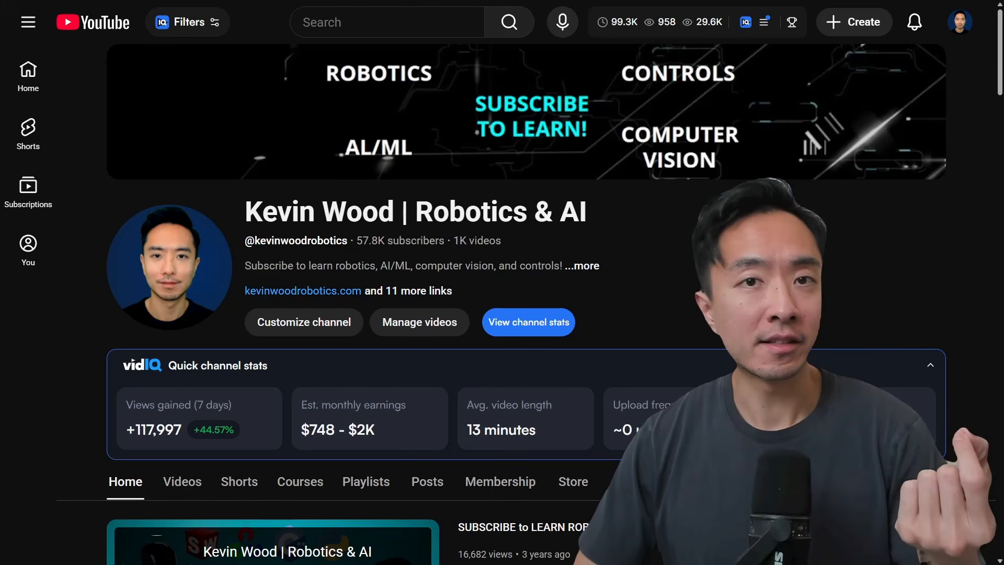